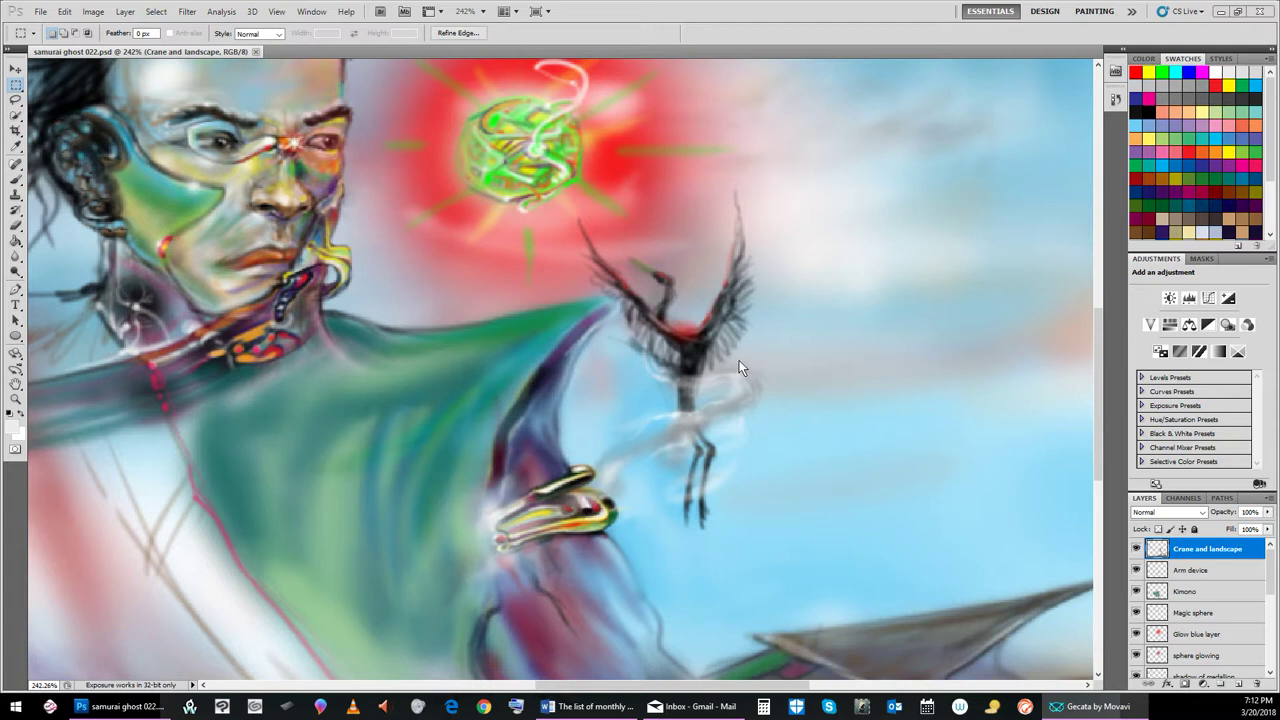
Zoom in to about 394% on the crane and centre it in the view
{"action": "scroll", "coordinate": [737, 355], "scroll_direction": "down", "scroll_amount": 2}
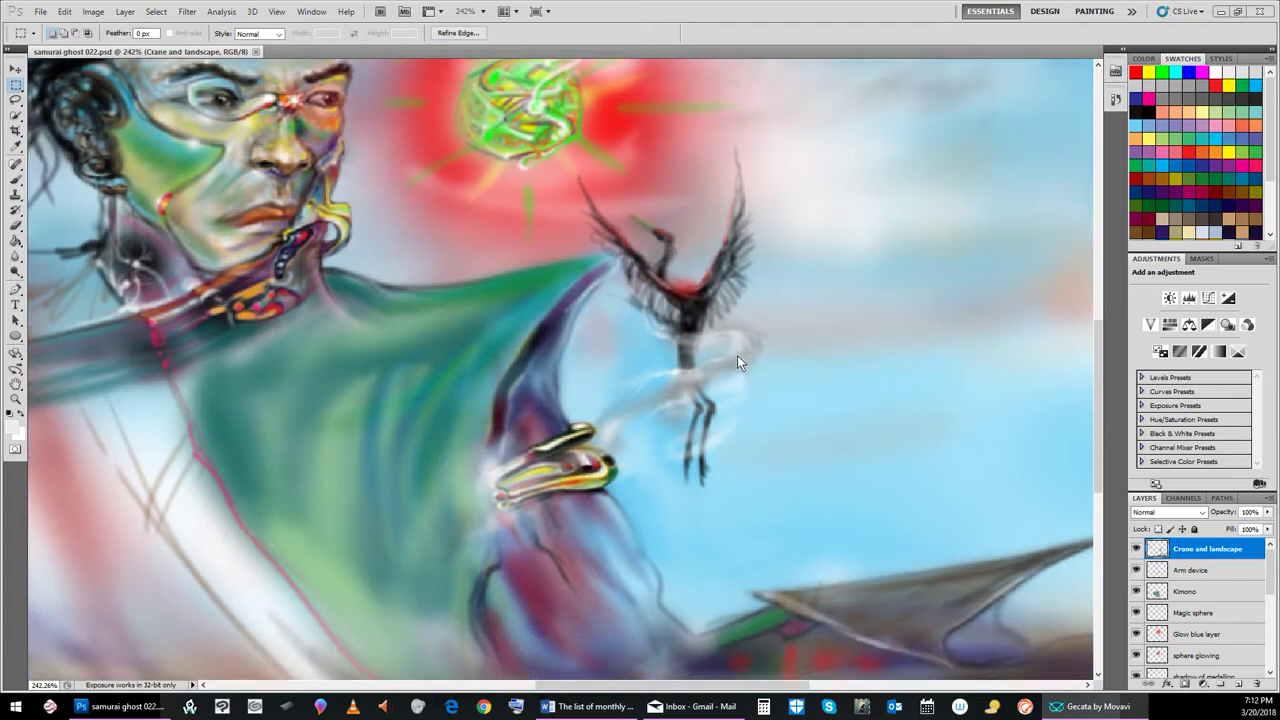
{"action": "scroll", "coordinate": [737, 355], "scroll_direction": "down", "scroll_amount": 1}
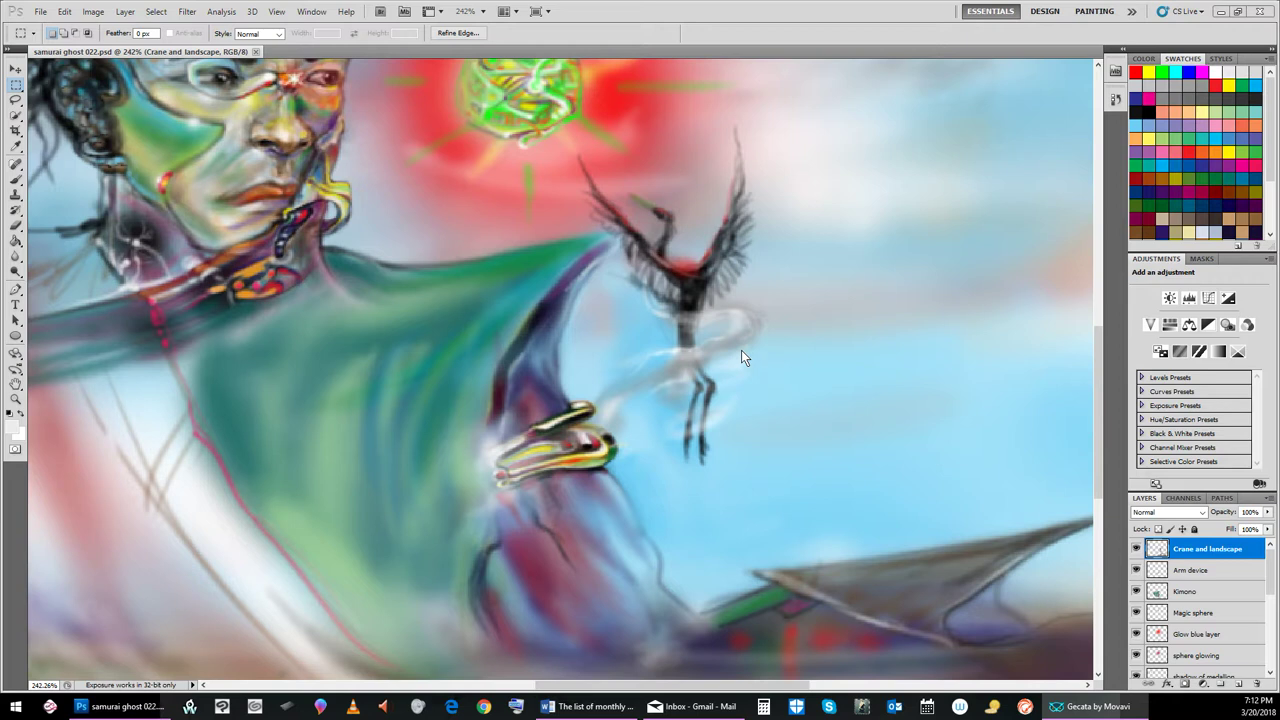
{"action": "scroll", "coordinate": [741, 357], "scroll_direction": "down", "scroll_amount": 1}
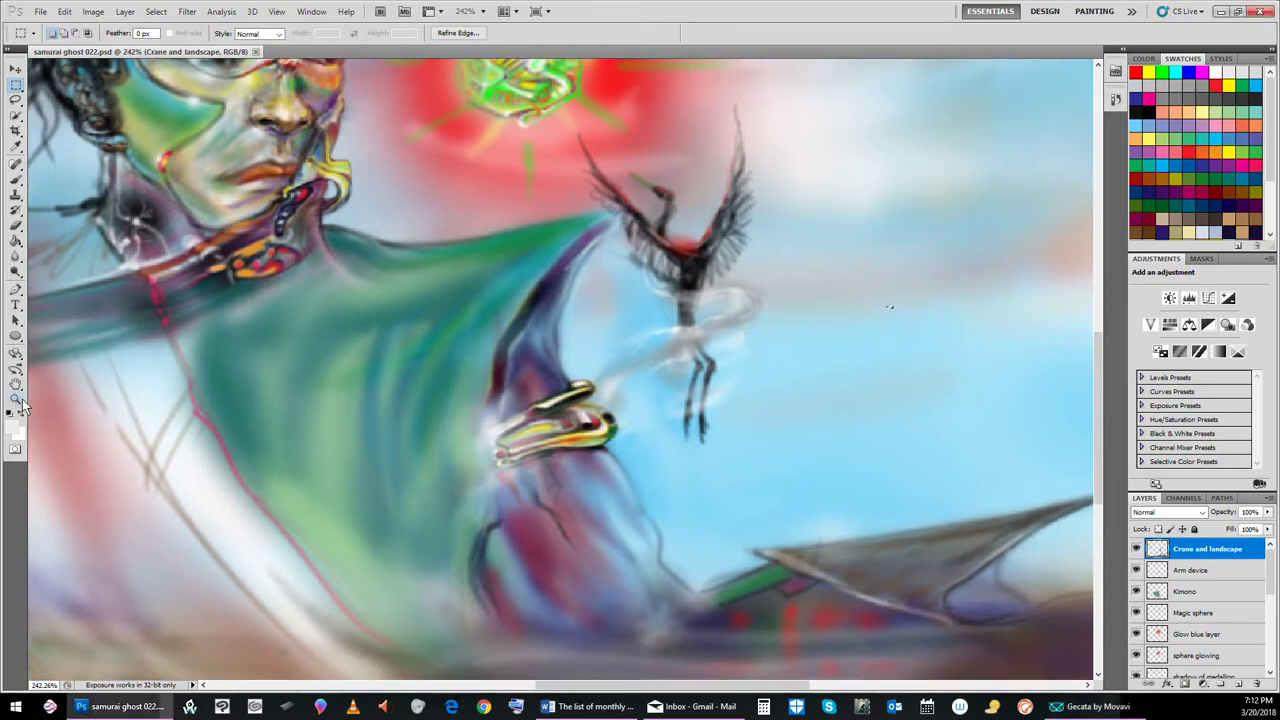
{"action": "left_click", "coordinate": [685, 249]}
{"action": "left_click_drag", "start_coordinate": [683, 258], "coordinate": [662, 302]}
{"action": "left_click", "coordinate": [156, 12]}
{"action": "left_click", "coordinate": [165, 38]}
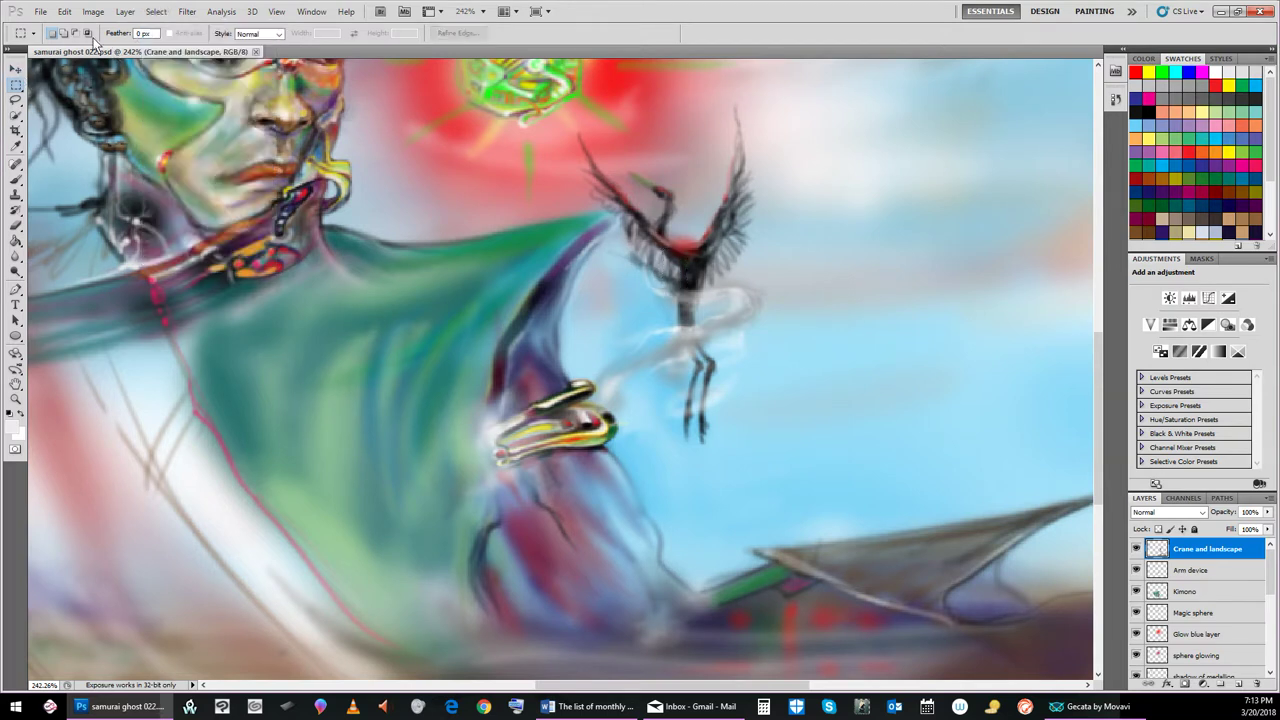
{"action": "left_click", "coordinate": [18, 70]}
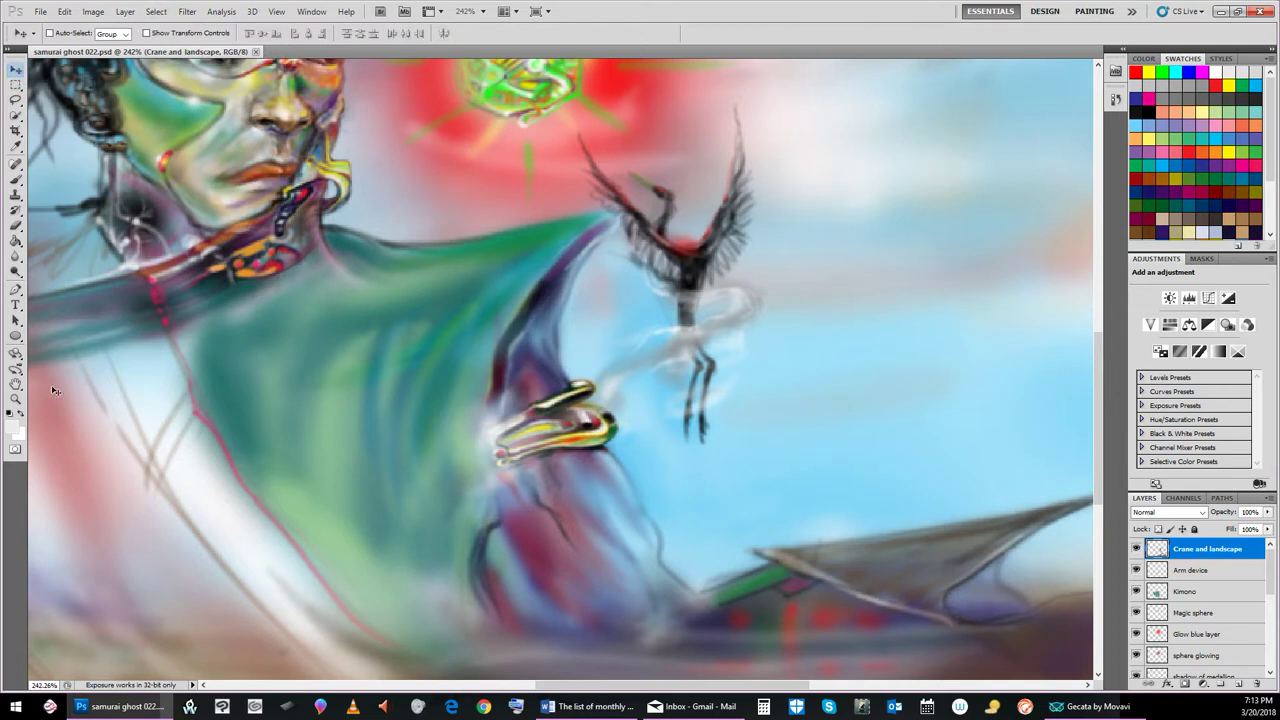
{"action": "left_click", "coordinate": [16, 398]}
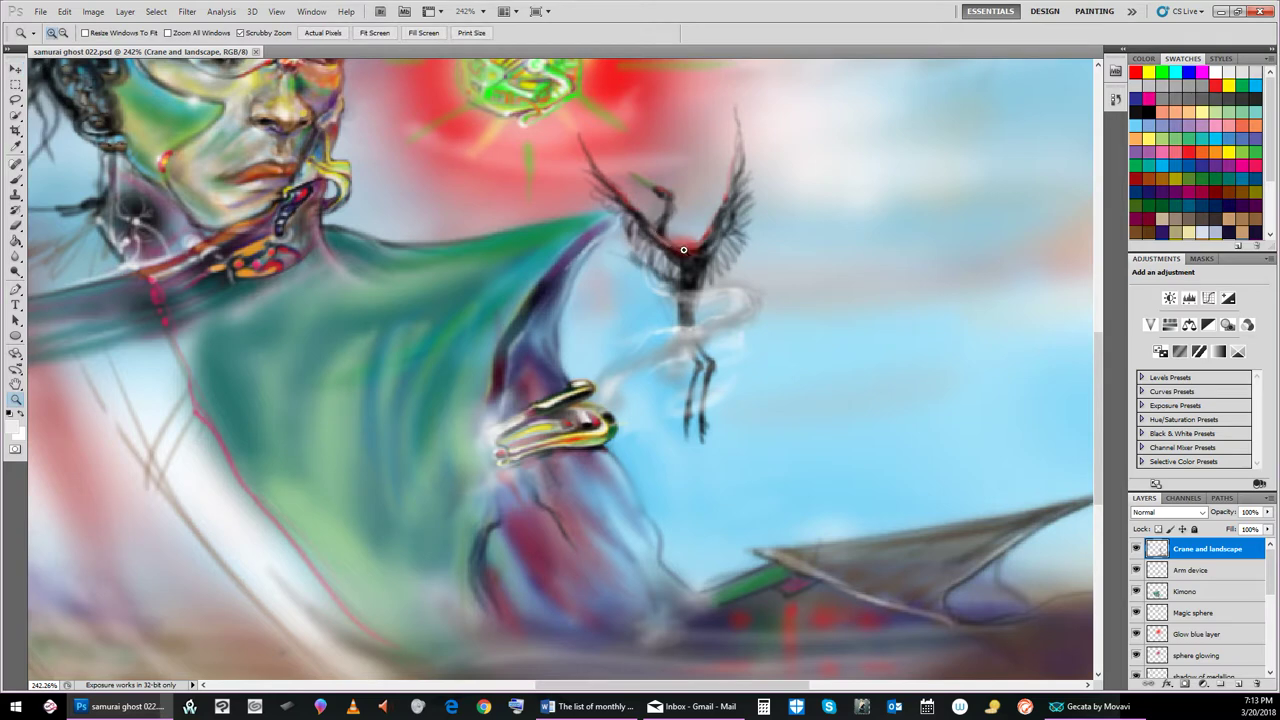
{"action": "mouse_move", "coordinate": [684, 249]}
{"action": "left_mouse_down"}
{"action": "mouse_move", "coordinate": [759, 275]}
{"action": "mouse_move", "coordinate": [733, 294]}
{"action": "mouse_move", "coordinate": [752, 306]}
{"action": "mouse_move", "coordinate": [723, 294]}
{"action": "mouse_move", "coordinate": [862, 353]}
{"action": "mouse_move", "coordinate": [774, 343]}
{"action": "mouse_move", "coordinate": [863, 386]}
{"action": "mouse_move", "coordinate": [826, 351]}
{"action": "mouse_move", "coordinate": [782, 342]}
{"action": "mouse_move", "coordinate": [837, 366]}
{"action": "mouse_move", "coordinate": [817, 358]}
{"action": "left_mouse_up"}
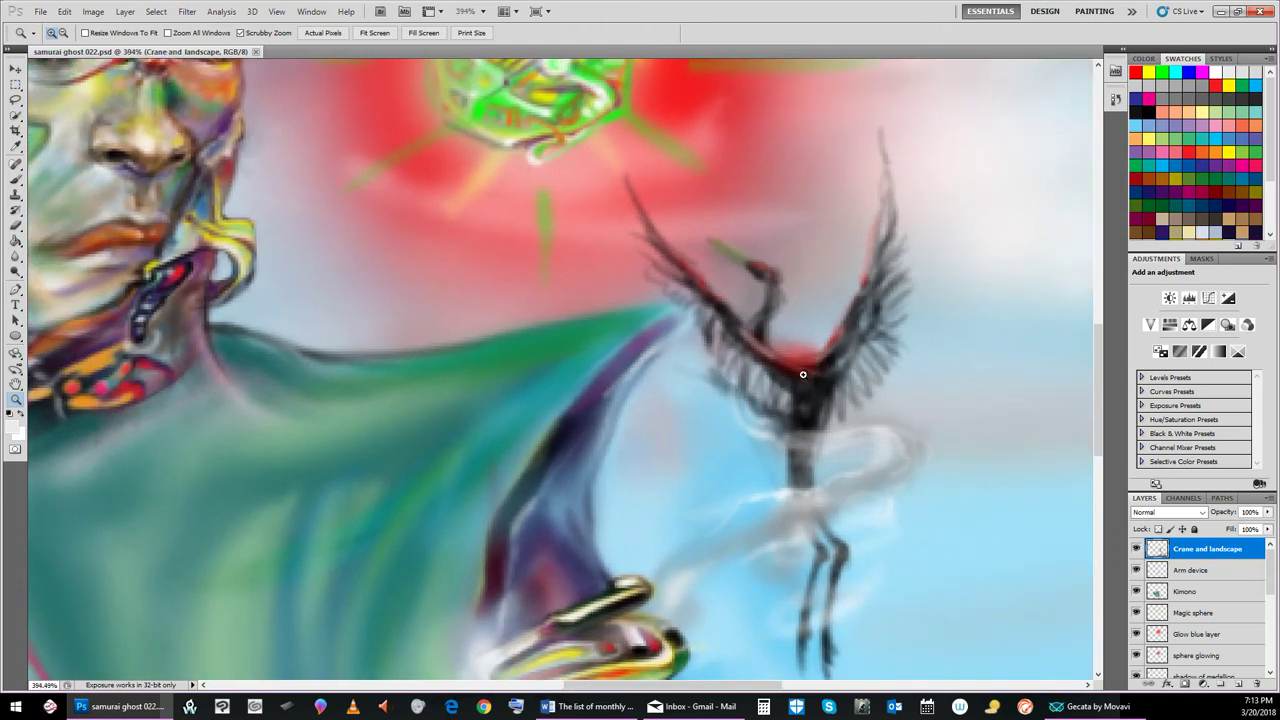
{"action": "left_click_drag", "start_coordinate": [800, 380], "coordinate": [630, 342]}
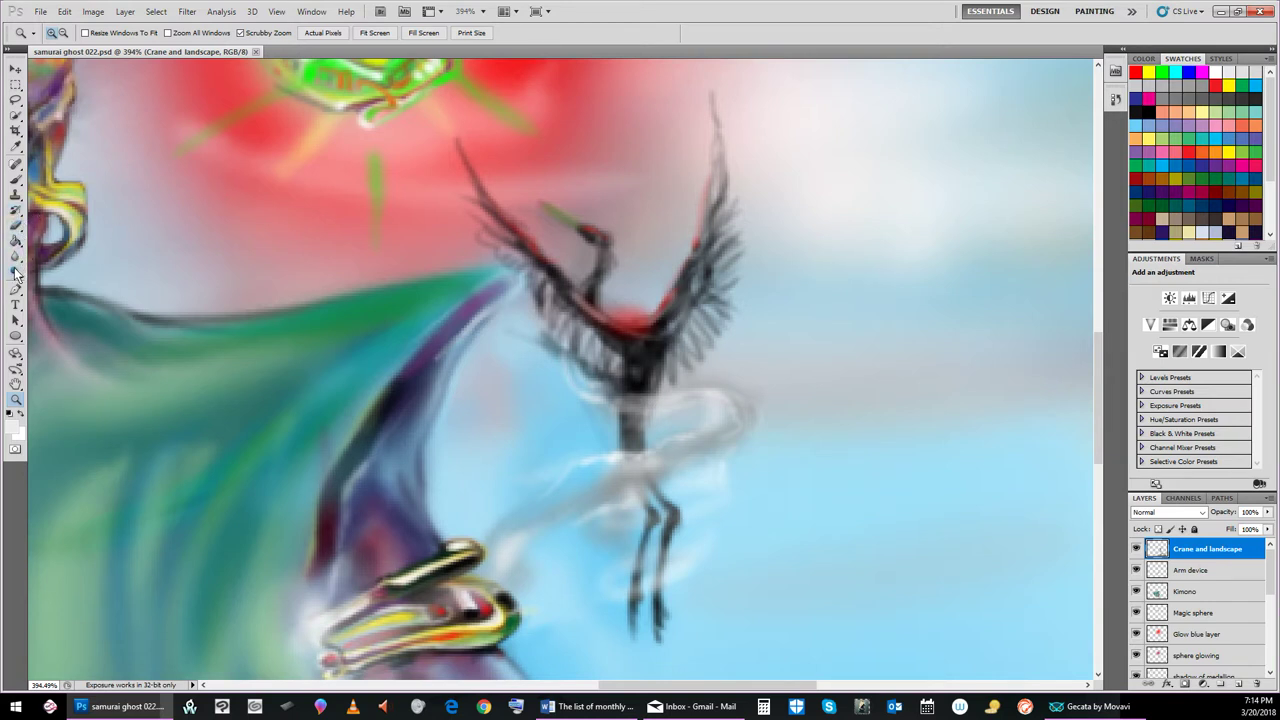
Reduce the Brush tool to 7 px and paint soft white strokes beneath the crane's left wing
{"action": "left_click", "coordinate": [16, 181]}
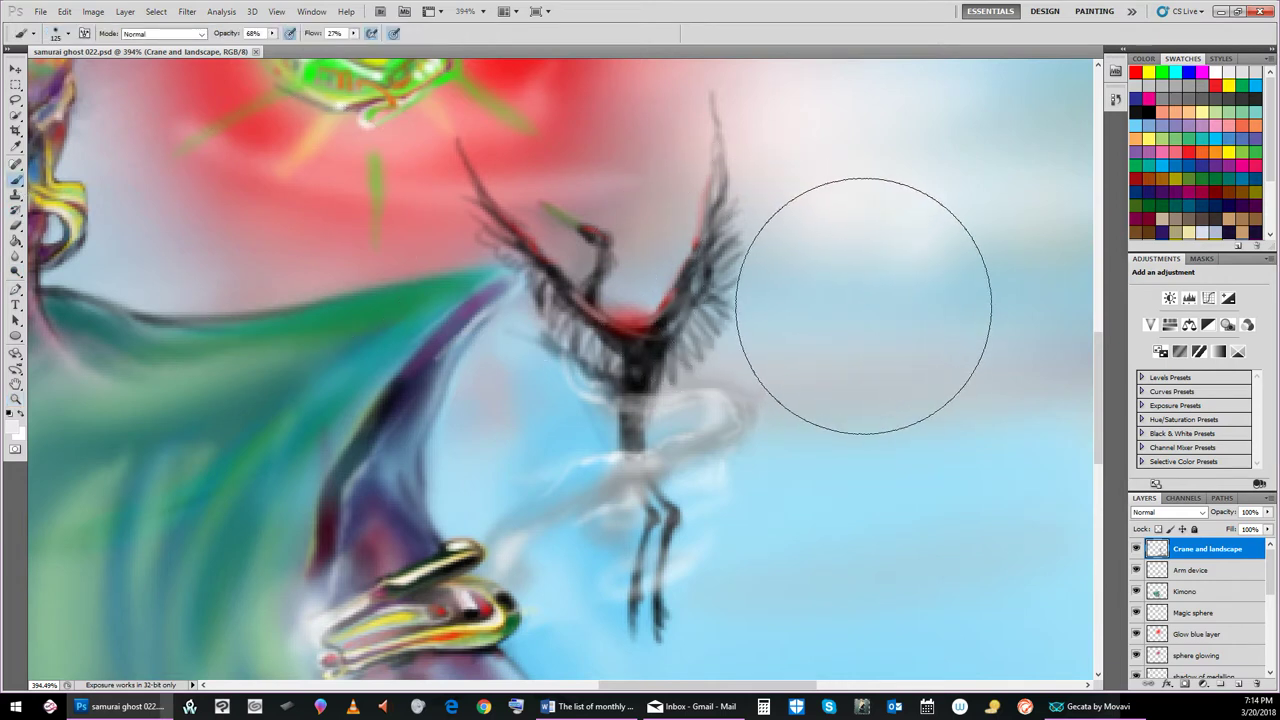
{"action": "key", "text": "bracketleft"}
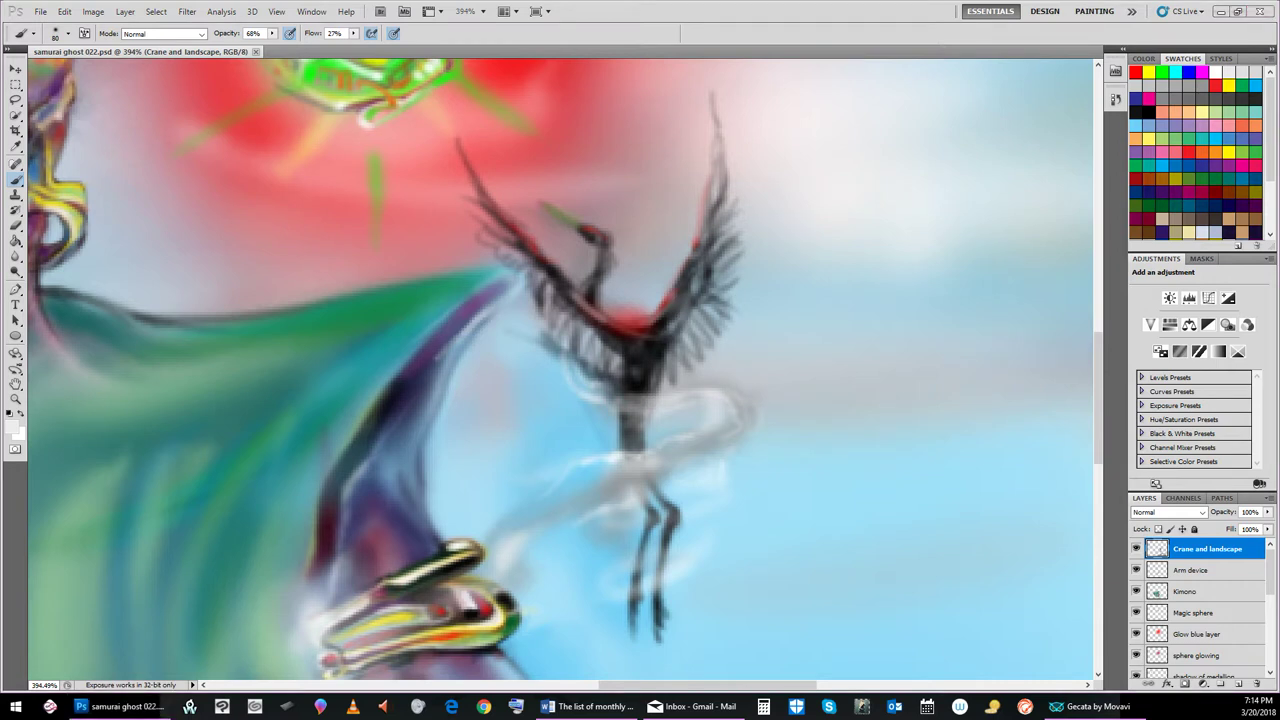
{"action": "key", "text": "bracketleft"}
{"action": "key", "text": "bracketleft"}
{"action": "key", "text": "bracketleft"}
{"action": "key", "text": "bracketleft"}
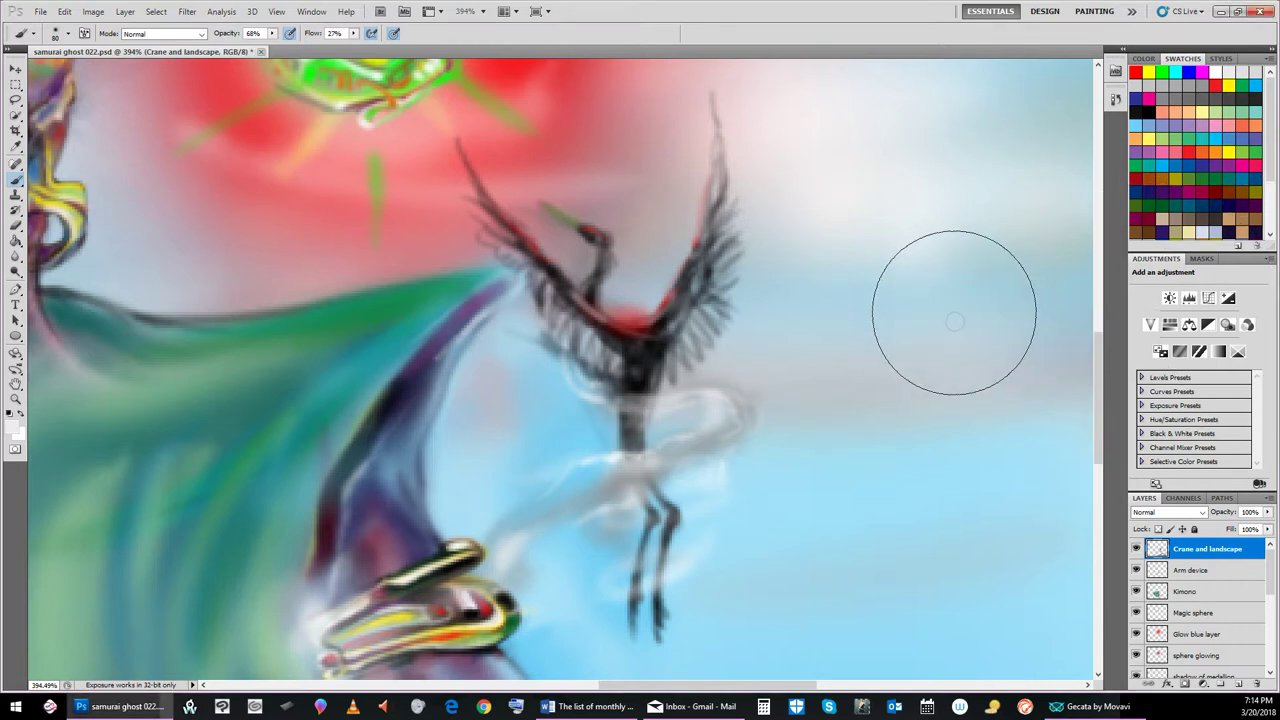
{"action": "key", "text": "bracketleft"}
{"action": "key", "text": "bracketleft"}
{"action": "key", "text": "bracketleft"}
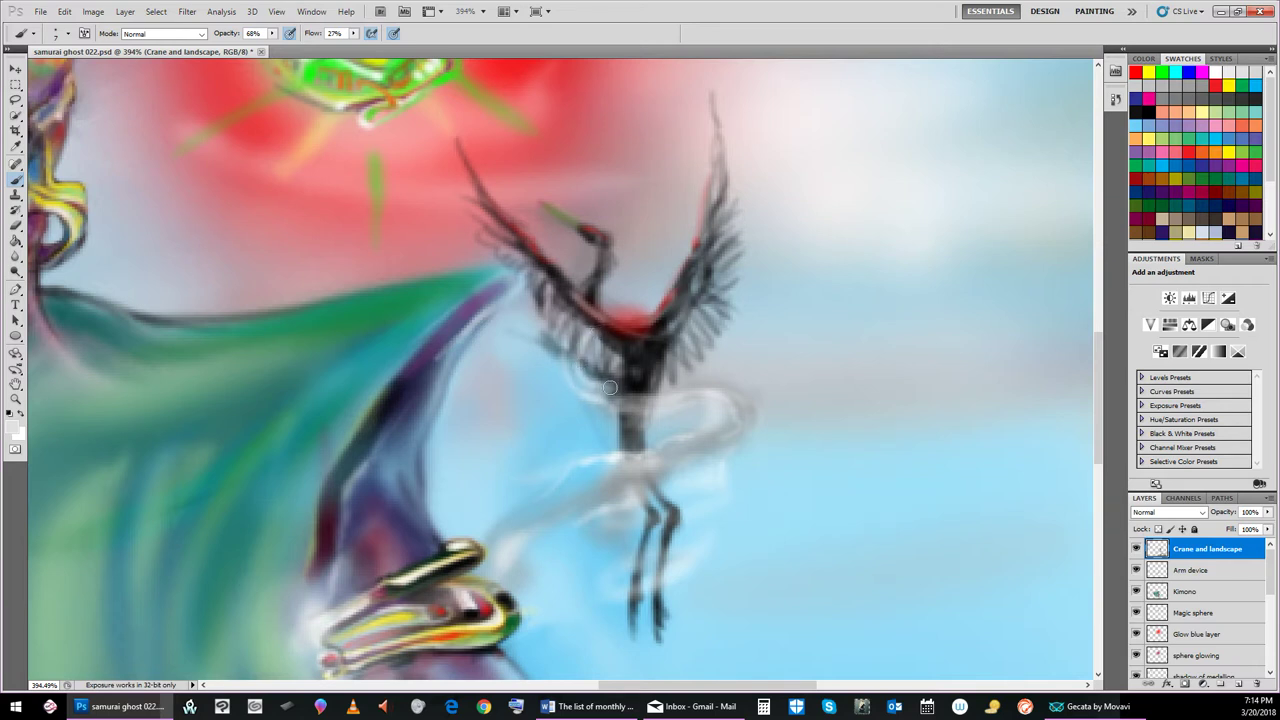
{"action": "mouse_move", "coordinate": [600, 386]}
{"action": "left_mouse_down"}
{"action": "mouse_move", "coordinate": [618, 396]}
{"action": "mouse_move", "coordinate": [605, 389]}
{"action": "left_mouse_up"}
{"action": "left_click_drag", "start_coordinate": [563, 374], "coordinate": [608, 395]}
{"action": "left_click_drag", "start_coordinate": [590, 382], "coordinate": [573, 372]}
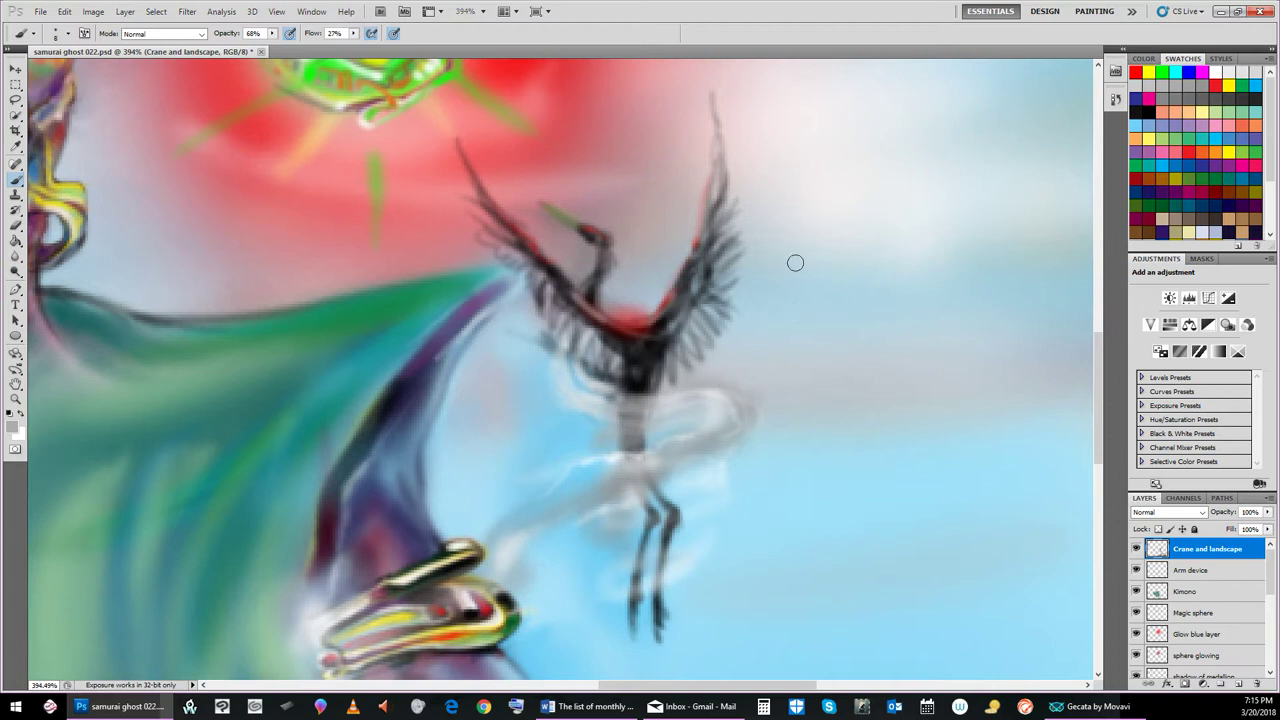
Paint dark grey shading and white highlights into the smoke swirling around the crane's lower body
{"action": "left_click", "coordinate": [1202, 94]}
{"action": "left_click", "coordinate": [1250, 101]}
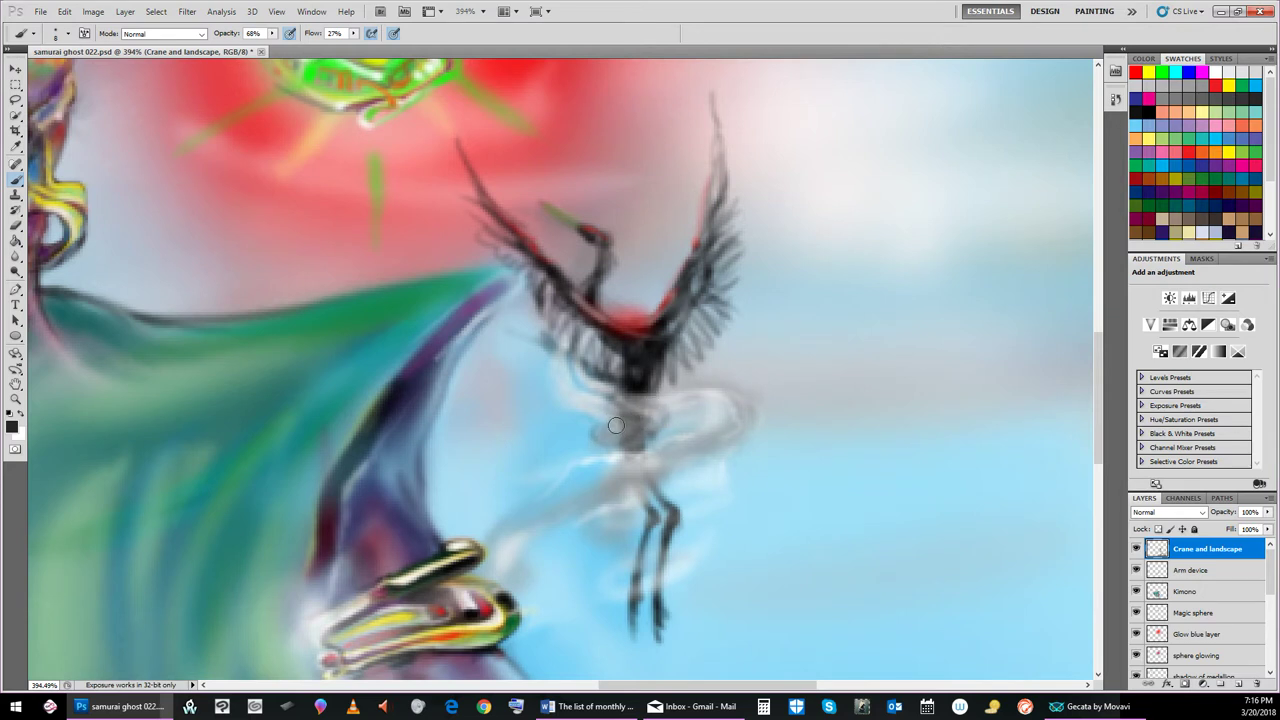
{"action": "mouse_move", "coordinate": [636, 424]}
{"action": "left_mouse_down"}
{"action": "mouse_move", "coordinate": [620, 390]}
{"action": "mouse_move", "coordinate": [665, 405]}
{"action": "mouse_move", "coordinate": [649, 407]}
{"action": "mouse_move", "coordinate": [651, 432]}
{"action": "mouse_move", "coordinate": [653, 403]}
{"action": "mouse_move", "coordinate": [618, 385]}
{"action": "mouse_move", "coordinate": [592, 345]}
{"action": "mouse_move", "coordinate": [598, 380]}
{"action": "mouse_move", "coordinate": [596, 362]}
{"action": "mouse_move", "coordinate": [642, 391]}
{"action": "mouse_move", "coordinate": [585, 351]}
{"action": "mouse_move", "coordinate": [598, 385]}
{"action": "left_mouse_up"}
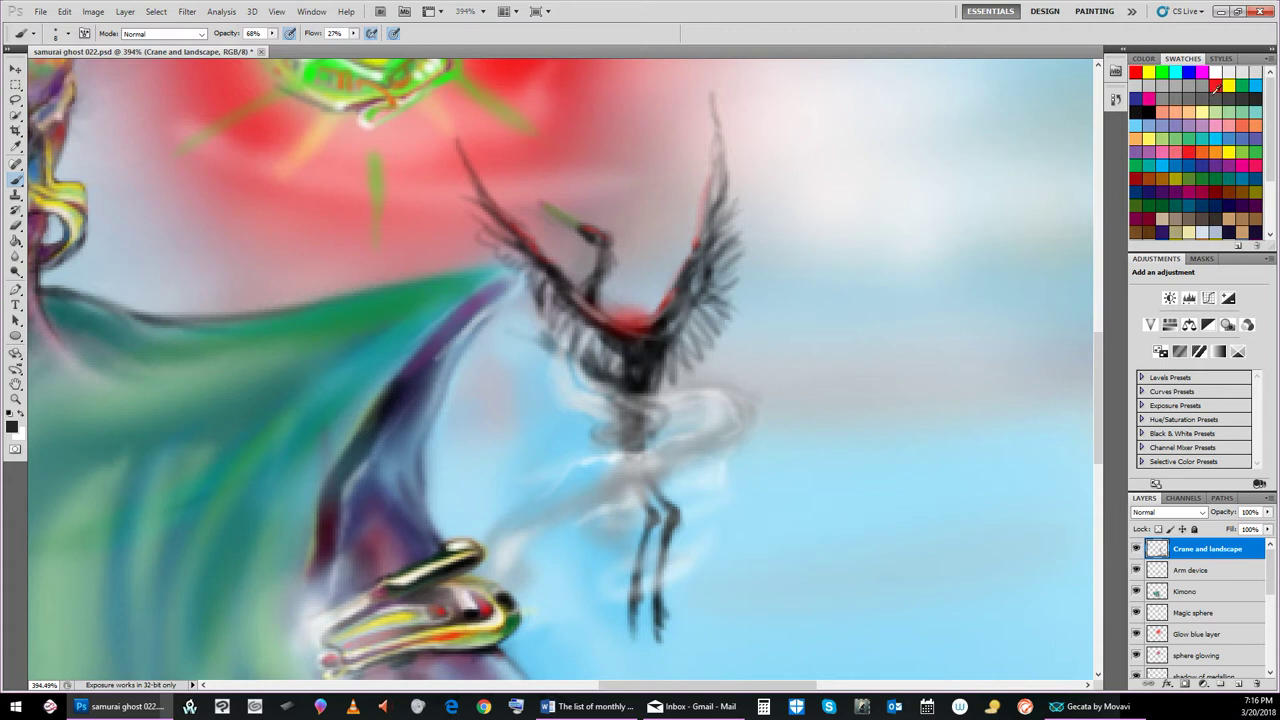
{"action": "left_click", "coordinate": [1216, 72]}
{"action": "mouse_move", "coordinate": [634, 410]}
{"action": "left_mouse_down"}
{"action": "mouse_move", "coordinate": [620, 367]}
{"action": "mouse_move", "coordinate": [618, 434]}
{"action": "left_mouse_up"}
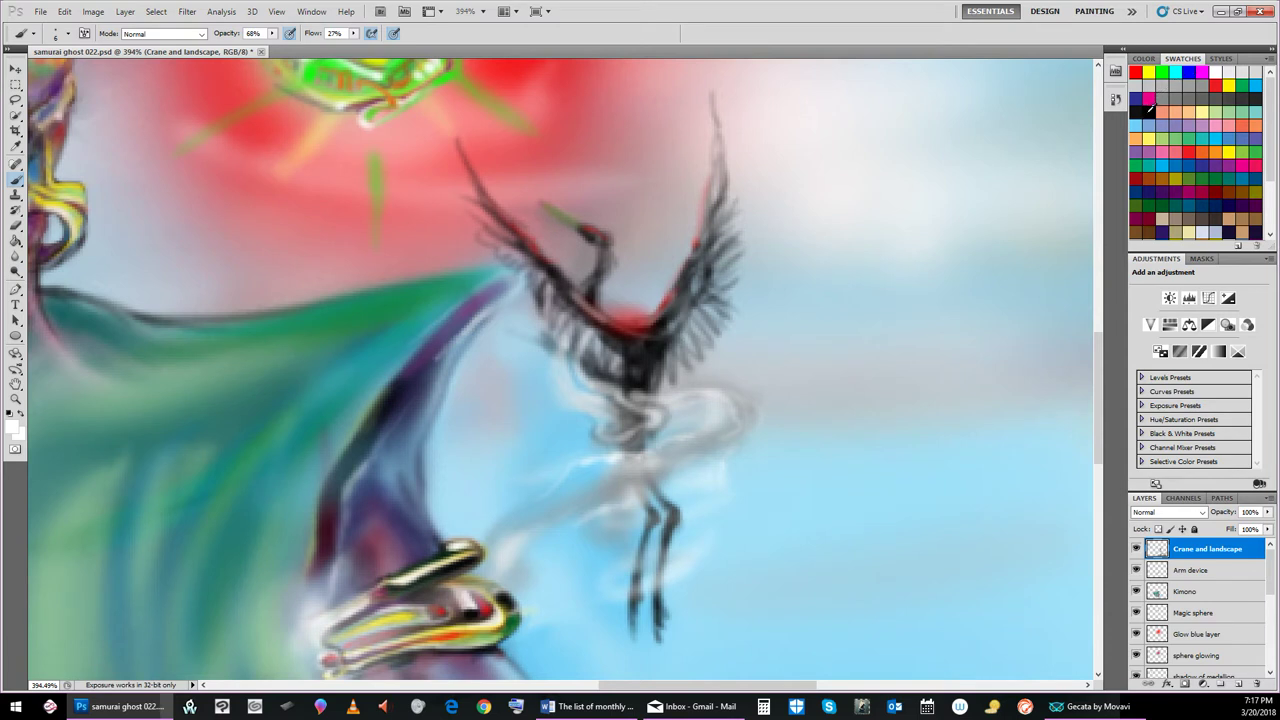
Darken the crane's legs and claws with black and edge the outer feathers of its left wing with white
{"action": "left_click", "coordinate": [1143, 113]}
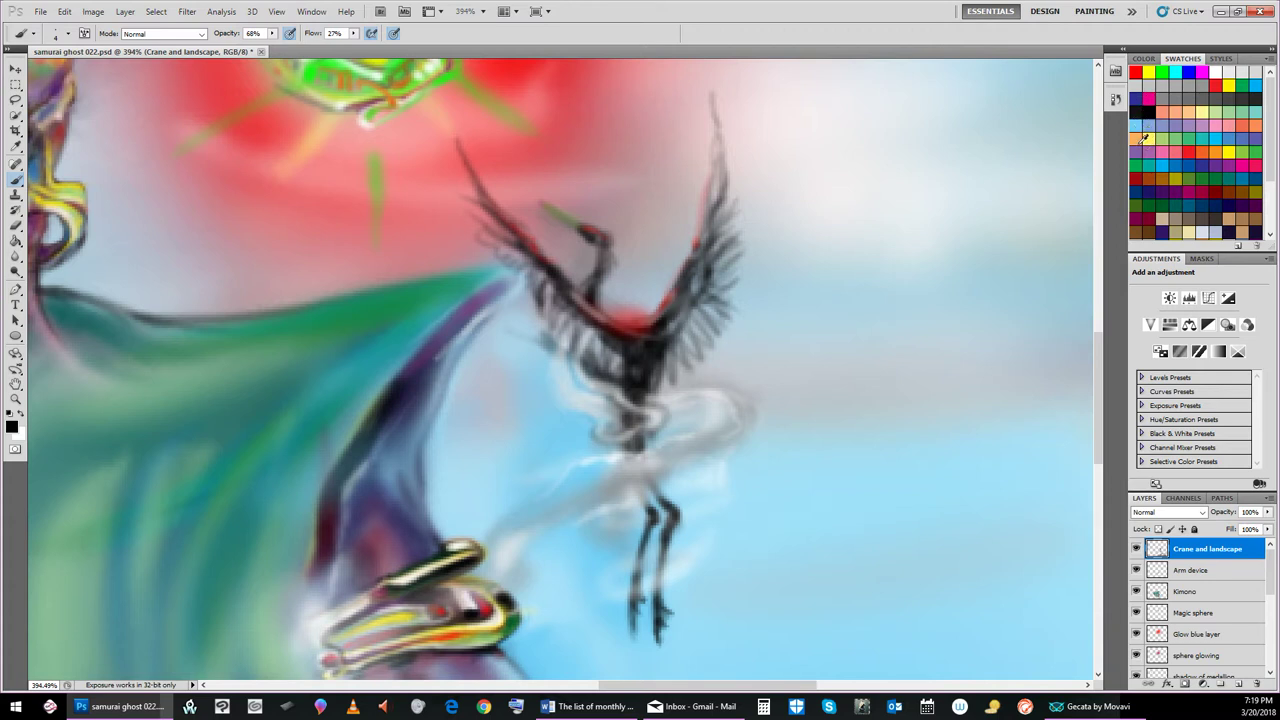
{"action": "left_click", "coordinate": [1230, 74]}
{"action": "left_click_drag", "start_coordinate": [240, 40], "coordinate": [331, 37]}
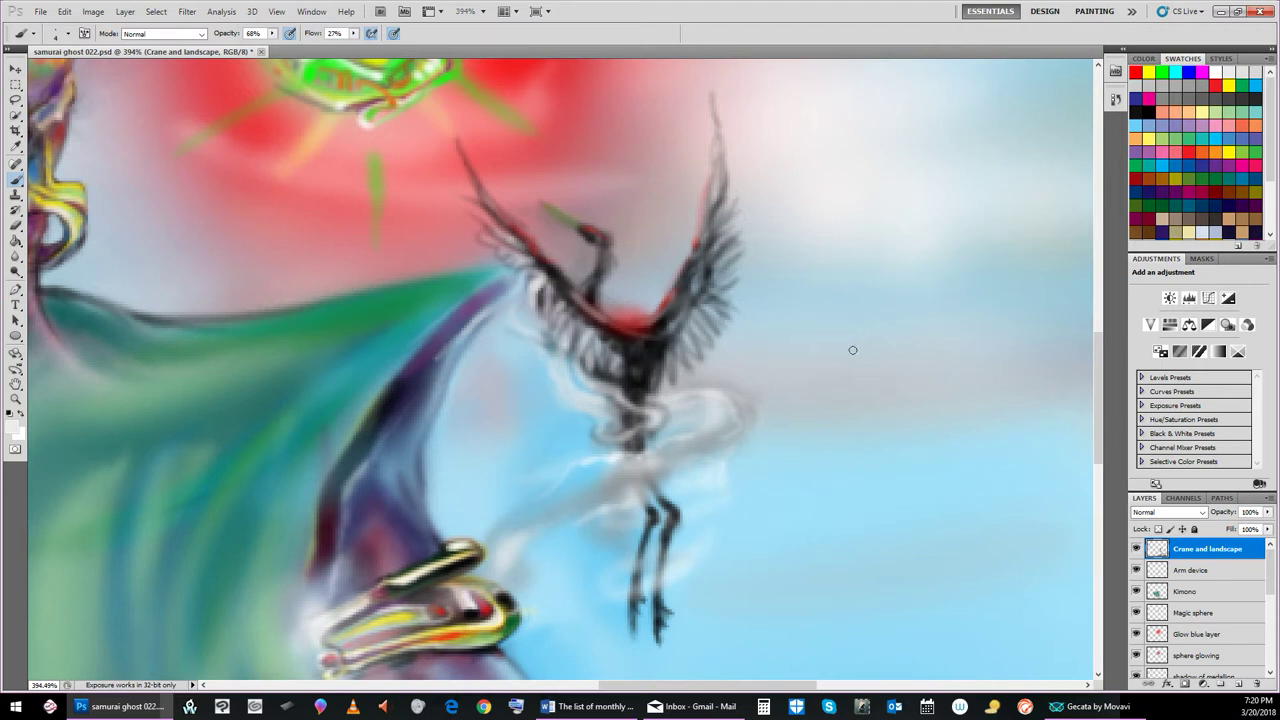
Deepen the crane's left wing and body with black, and brush thin white highlights around the body
{"action": "left_click", "coordinate": [1146, 114]}
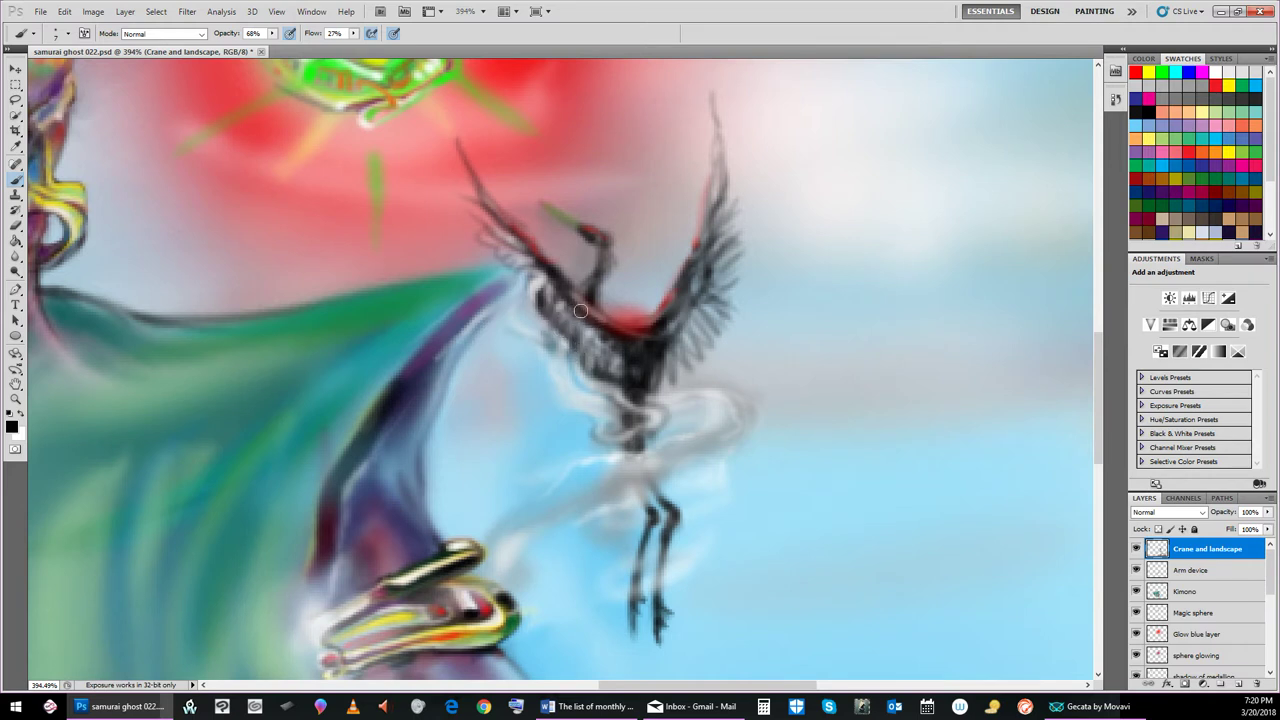
{"action": "mouse_move", "coordinate": [556, 290]}
{"action": "left_mouse_down"}
{"action": "mouse_move", "coordinate": [596, 357]}
{"action": "mouse_move", "coordinate": [550, 315]}
{"action": "mouse_move", "coordinate": [588, 360]}
{"action": "mouse_move", "coordinate": [578, 346]}
{"action": "mouse_move", "coordinate": [612, 366]}
{"action": "mouse_move", "coordinate": [600, 347]}
{"action": "mouse_move", "coordinate": [621, 338]}
{"action": "mouse_move", "coordinate": [608, 426]}
{"action": "mouse_move", "coordinate": [656, 361]}
{"action": "mouse_move", "coordinate": [642, 344]}
{"action": "mouse_move", "coordinate": [622, 348]}
{"action": "mouse_move", "coordinate": [652, 309]}
{"action": "mouse_move", "coordinate": [616, 336]}
{"action": "mouse_move", "coordinate": [625, 382]}
{"action": "mouse_move", "coordinate": [659, 357]}
{"action": "mouse_move", "coordinate": [644, 383]}
{"action": "mouse_move", "coordinate": [656, 354]}
{"action": "mouse_move", "coordinate": [642, 381]}
{"action": "mouse_move", "coordinate": [654, 376]}
{"action": "mouse_move", "coordinate": [663, 338]}
{"action": "mouse_move", "coordinate": [636, 382]}
{"action": "mouse_move", "coordinate": [660, 357]}
{"action": "left_mouse_up"}
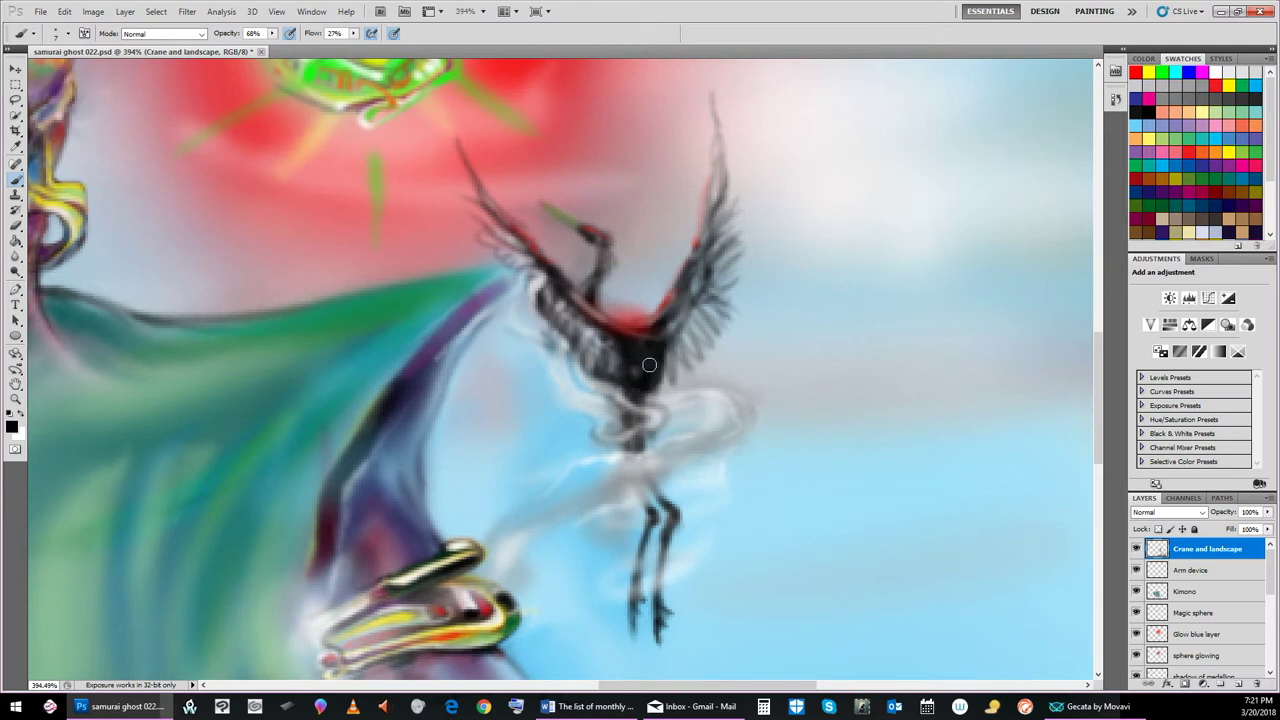
{"action": "left_click", "coordinate": [1216, 73]}
{"action": "left_click_drag", "start_coordinate": [636, 322], "coordinate": [618, 313]}
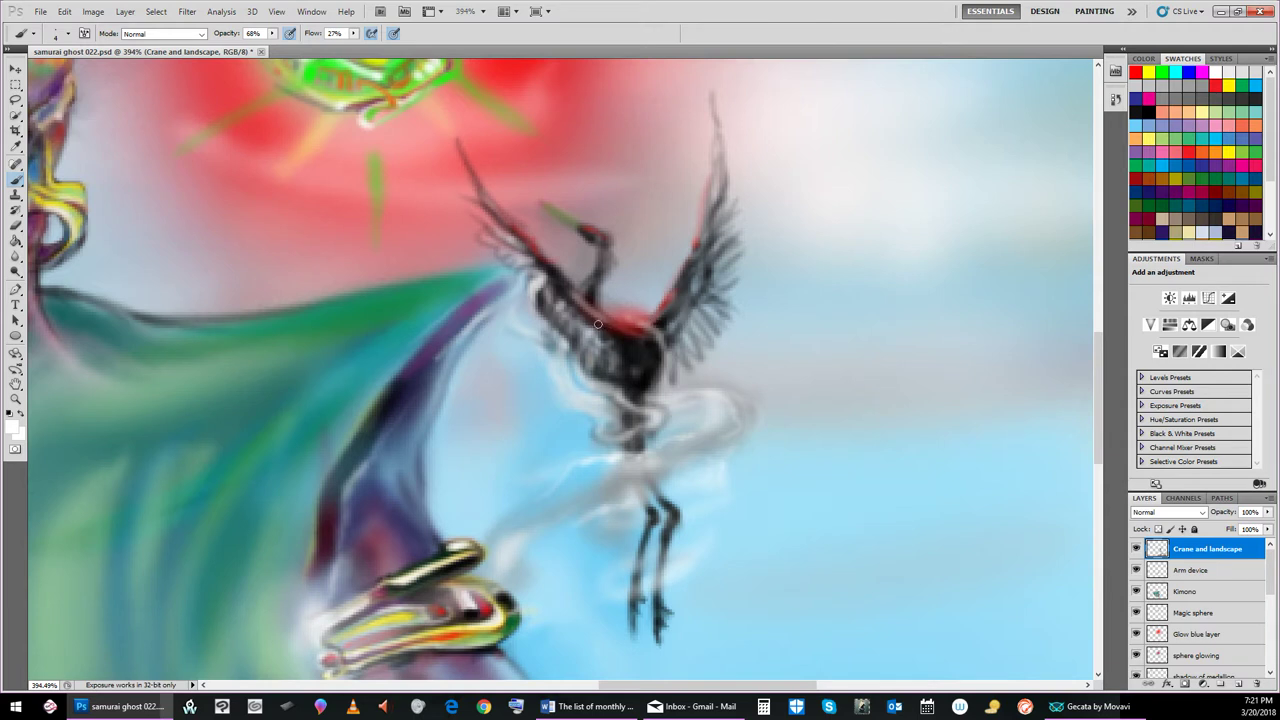
{"action": "mouse_move", "coordinate": [597, 324]}
{"action": "left_mouse_down"}
{"action": "mouse_move", "coordinate": [684, 389]}
{"action": "mouse_move", "coordinate": [656, 353]}
{"action": "left_mouse_up"}
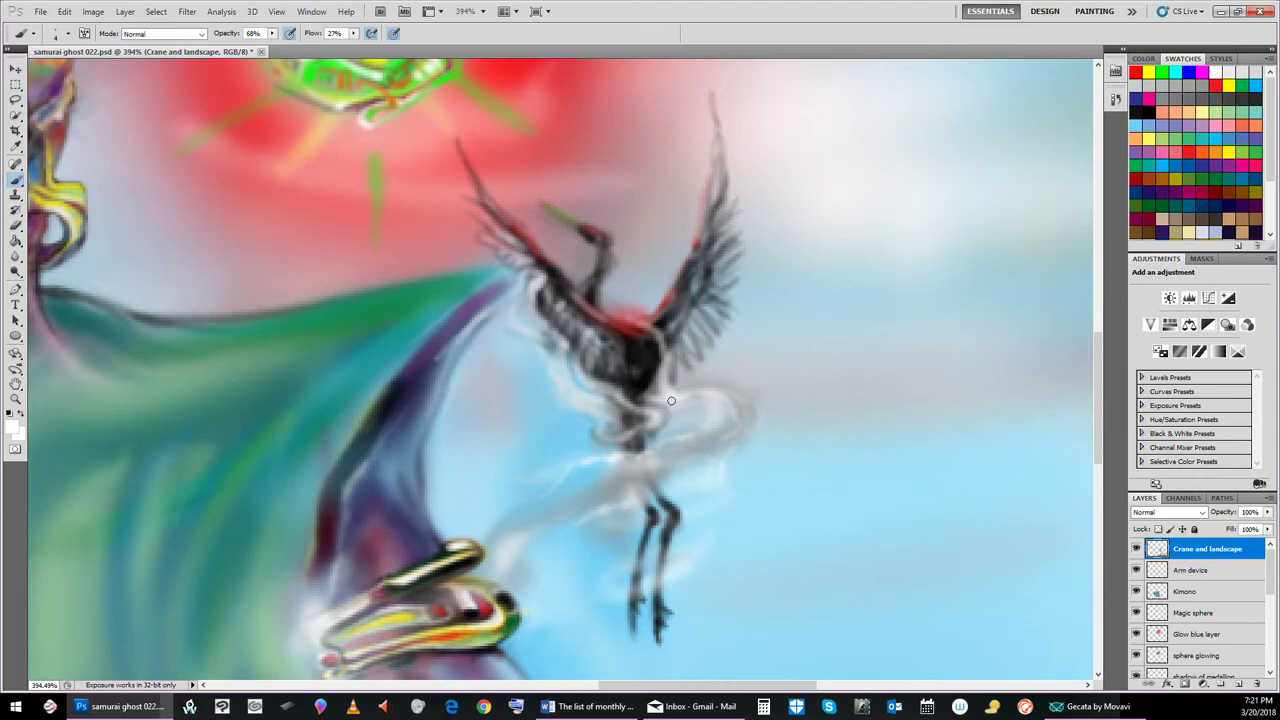
Add black shading to the crane's body, inner left wing and the base of its neck
{"action": "left_click", "coordinate": [1148, 110]}
{"action": "left_click", "coordinate": [616, 353]}
{"action": "left_click_drag", "start_coordinate": [604, 358], "coordinate": [583, 348]}
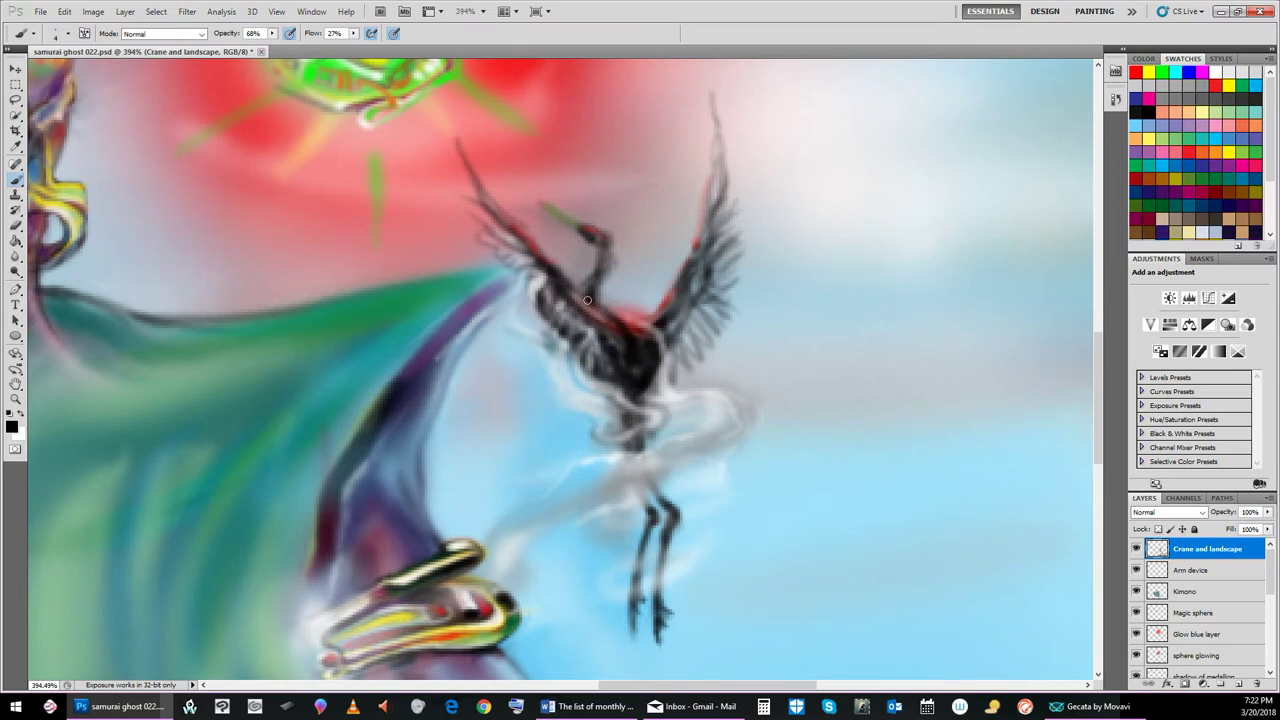
{"action": "mouse_move", "coordinate": [597, 305]}
{"action": "left_mouse_down"}
{"action": "mouse_move", "coordinate": [586, 284]}
{"action": "mouse_move", "coordinate": [598, 267]}
{"action": "left_mouse_up"}
Paint the crane's breast with two bright red tones
{"action": "left_click", "coordinate": [1137, 72]}
{"action": "mouse_move", "coordinate": [648, 335]}
{"action": "left_mouse_down"}
{"action": "mouse_move", "coordinate": [655, 360]}
{"action": "mouse_move", "coordinate": [632, 371]}
{"action": "left_mouse_up"}
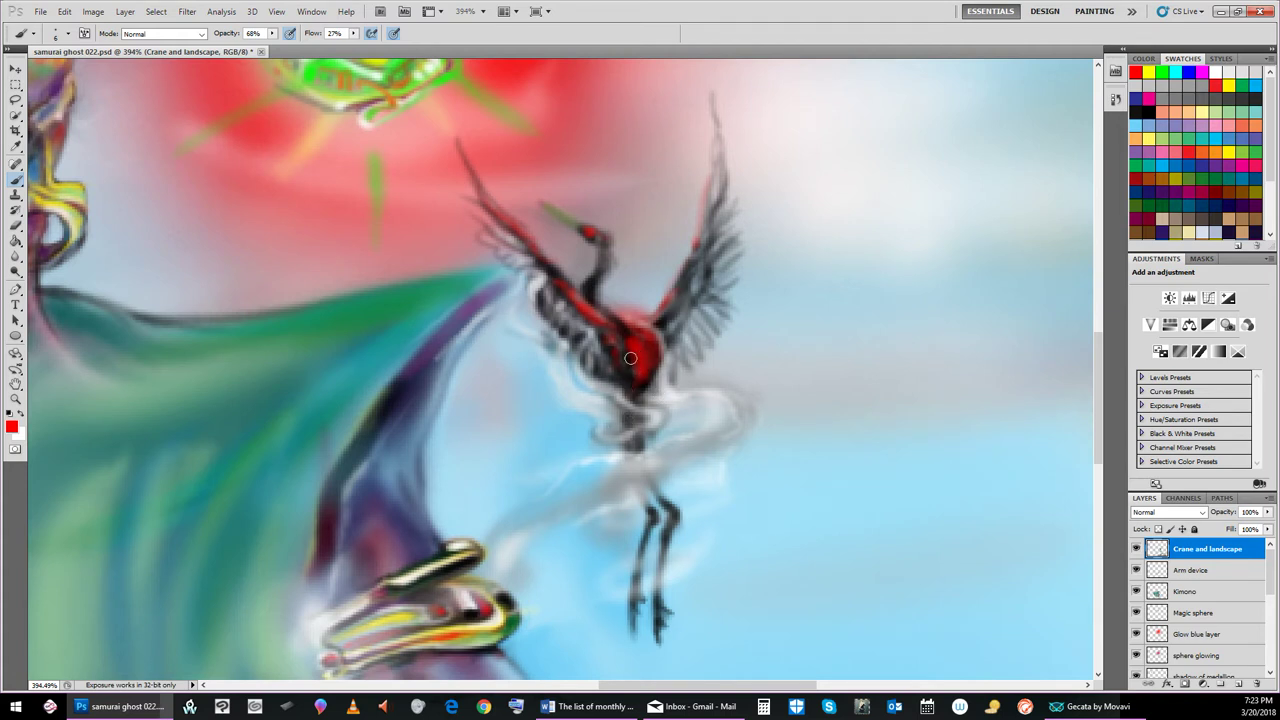
{"action": "left_click", "coordinate": [1218, 85]}
{"action": "mouse_move", "coordinate": [632, 344]}
{"action": "left_mouse_down"}
{"action": "mouse_move", "coordinate": [645, 362]}
{"action": "mouse_move", "coordinate": [623, 439]}
{"action": "mouse_move", "coordinate": [650, 357]}
{"action": "mouse_move", "coordinate": [632, 328]}
{"action": "mouse_move", "coordinate": [656, 353]}
{"action": "mouse_move", "coordinate": [645, 360]}
{"action": "mouse_move", "coordinate": [620, 329]}
{"action": "left_mouse_up"}
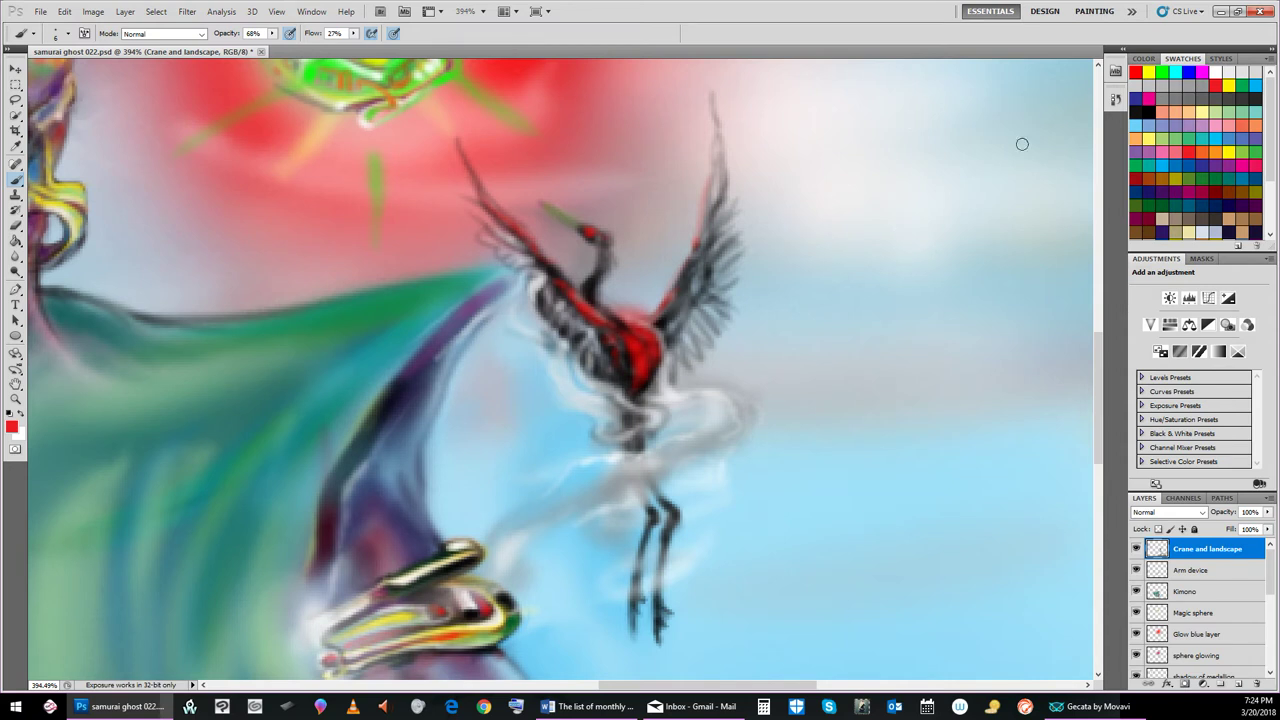
Paint dark purple and near-black navy accents along the crane's left wing with a 3 px soft brush
{"action": "left_click", "coordinate": [1137, 177]}
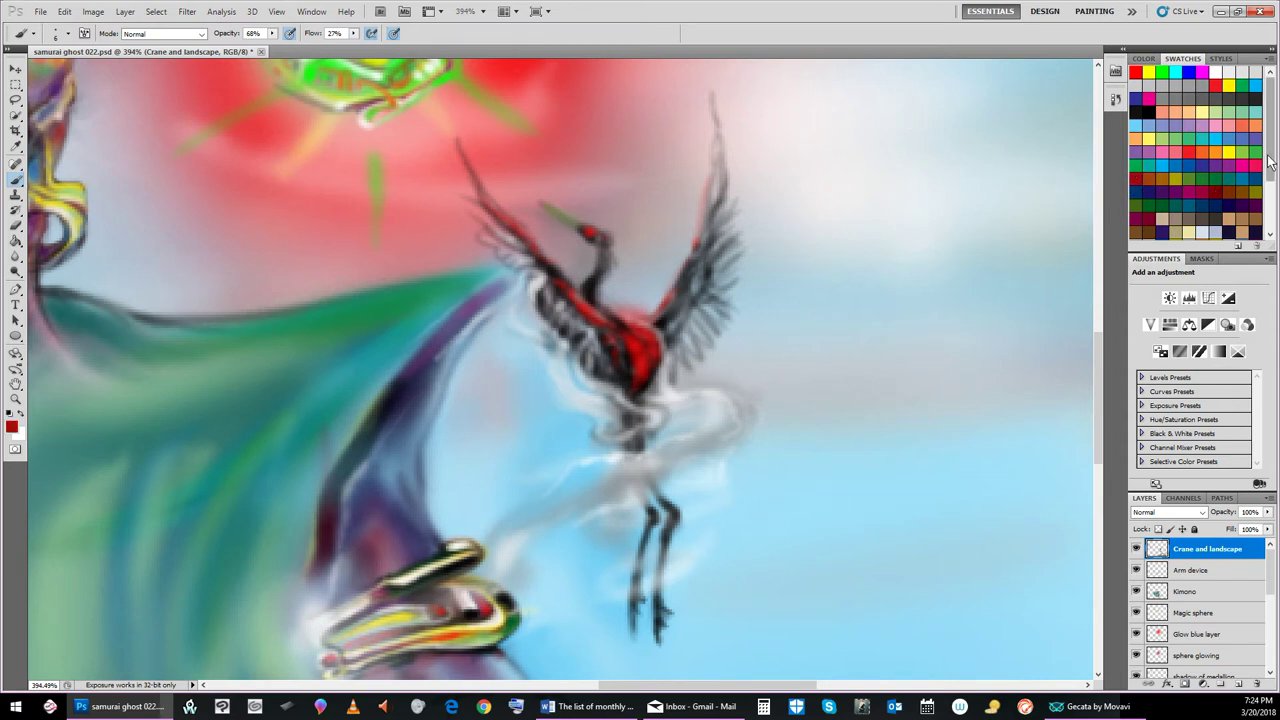
{"action": "left_click_drag", "start_coordinate": [1272, 163], "coordinate": [1272, 215]}
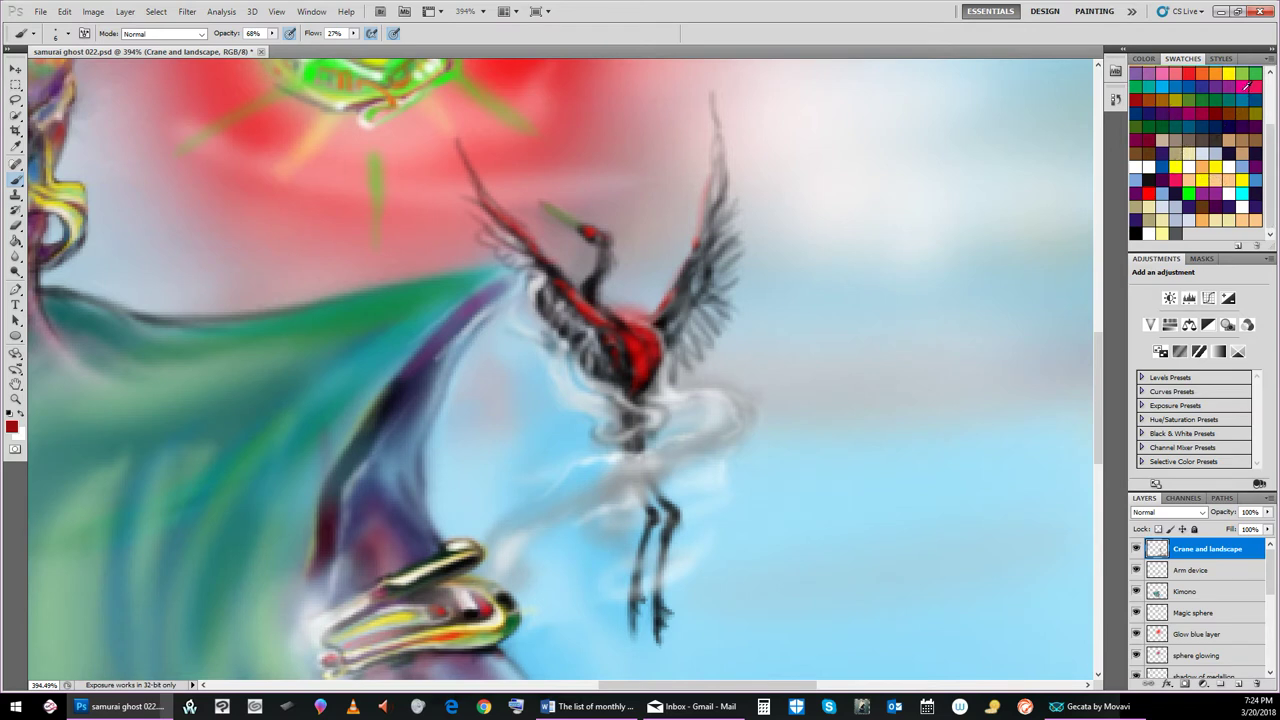
{"action": "left_click", "coordinate": [1217, 110]}
{"action": "key", "text": "bracketleft"}
{"action": "left_click", "coordinate": [1138, 219]}
{"action": "left_click_drag", "start_coordinate": [548, 290], "coordinate": [525, 271]}
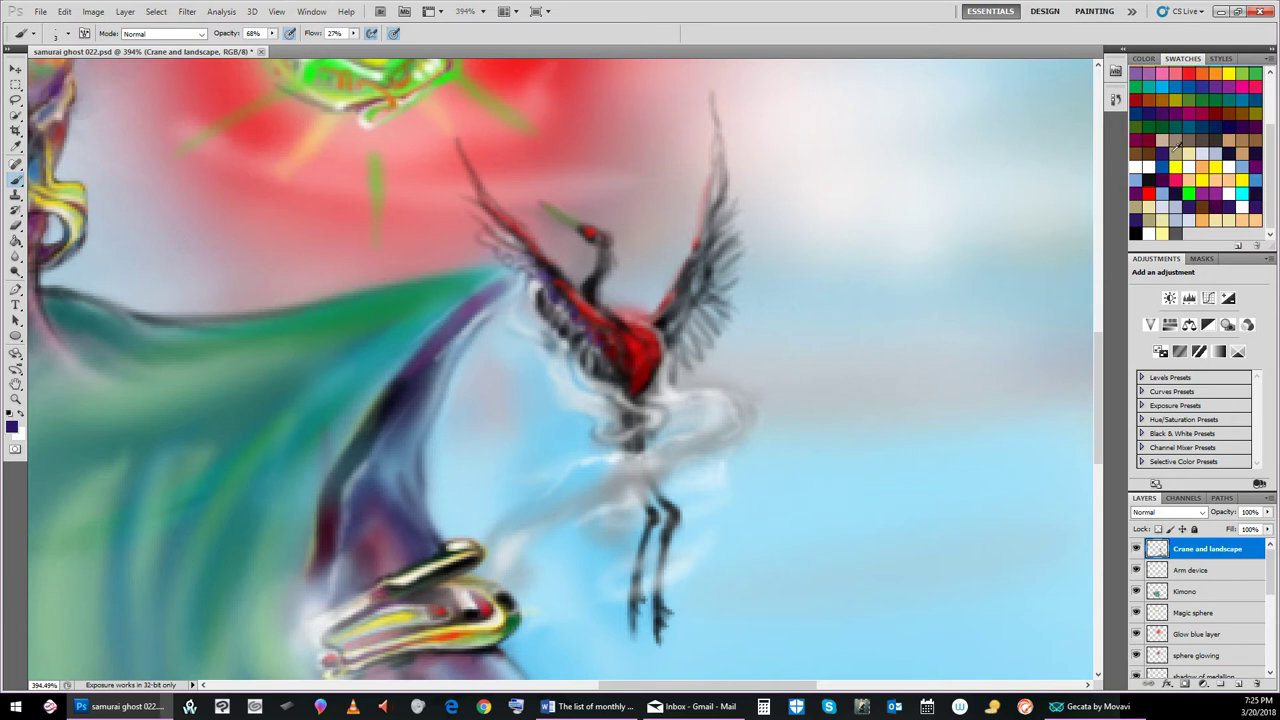
{"action": "left_click", "coordinate": [1230, 153]}
{"action": "right_click", "coordinate": [590, 303]}
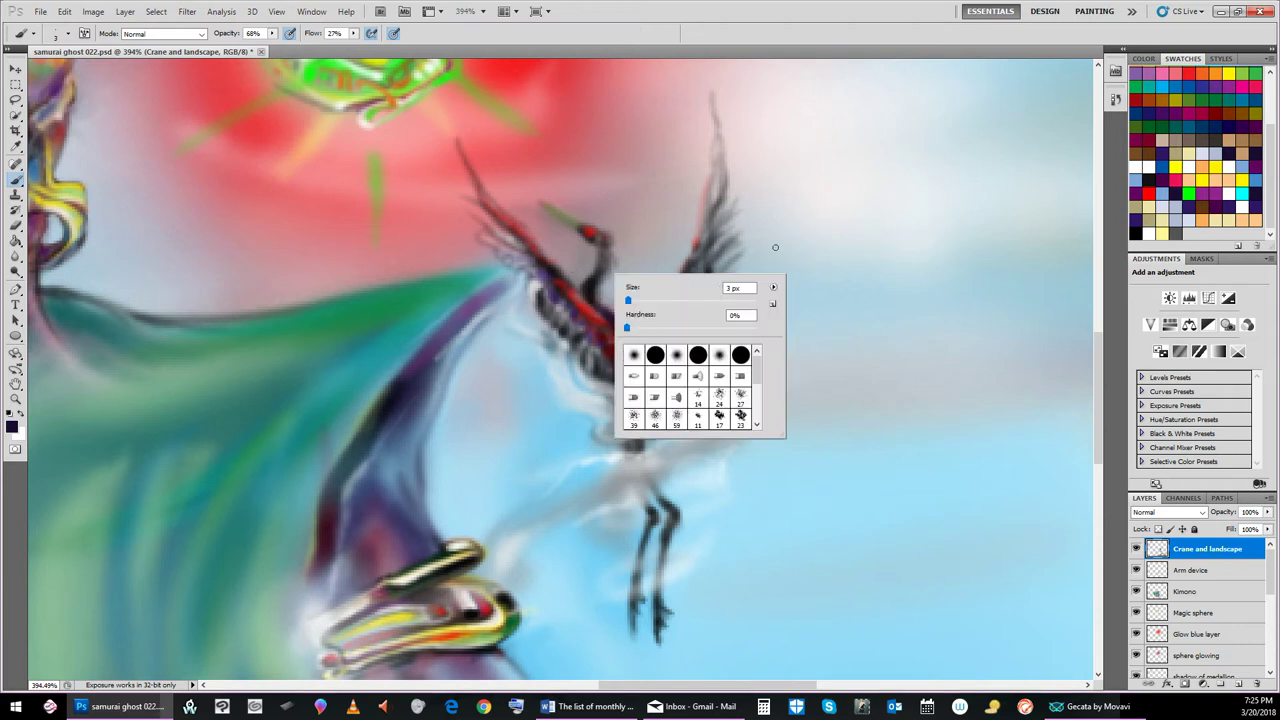
{"action": "left_click", "coordinate": [847, 248]}
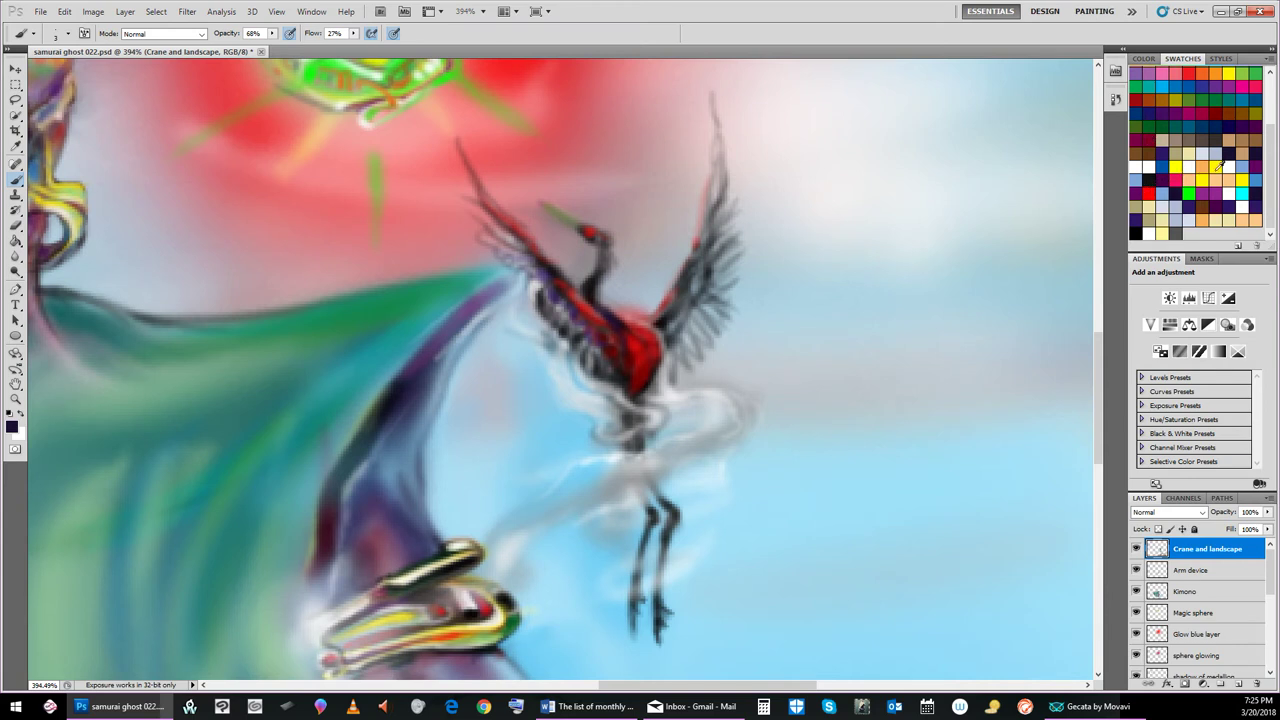
Dab a row of orange spots along the inner part of the crane's left wing
{"action": "left_click", "coordinate": [1166, 146]}
{"action": "left_click", "coordinate": [1199, 74]}
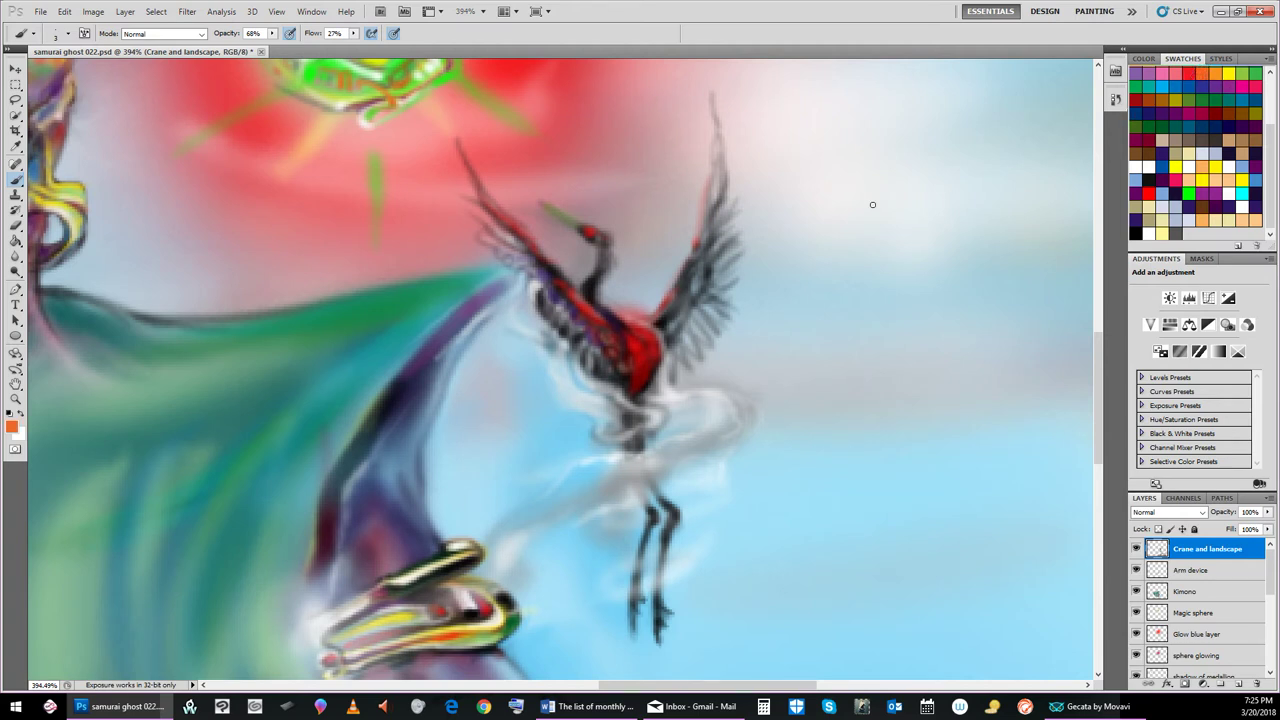
{"action": "left_click", "coordinate": [621, 368]}
{"action": "left_click", "coordinate": [614, 352]}
{"action": "left_click", "coordinate": [608, 337]}
{"action": "left_click", "coordinate": [590, 321]}
{"action": "left_click", "coordinate": [608, 335]}
Add yellow highlights over the orange spots and along the upper ridge of the crane's left wing
{"action": "left_click", "coordinate": [1214, 166]}
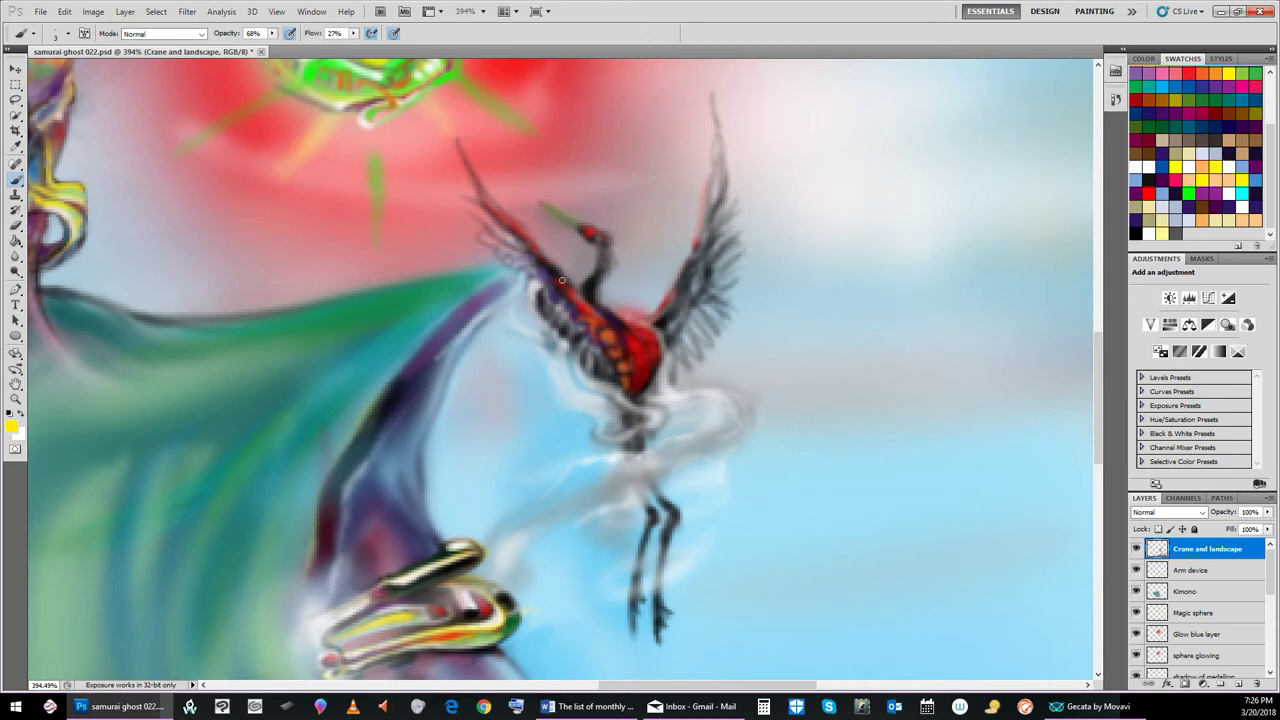
{"action": "left_click_drag", "start_coordinate": [555, 281], "coordinate": [578, 297]}
{"action": "mouse_move", "coordinate": [578, 298]}
{"action": "left_mouse_down"}
{"action": "mouse_move", "coordinate": [599, 342]}
{"action": "mouse_move", "coordinate": [611, 328]}
{"action": "mouse_move", "coordinate": [604, 362]}
{"action": "mouse_move", "coordinate": [608, 349]}
{"action": "mouse_move", "coordinate": [593, 322]}
{"action": "mouse_move", "coordinate": [604, 321]}
{"action": "mouse_move", "coordinate": [589, 357]}
{"action": "mouse_move", "coordinate": [629, 341]}
{"action": "left_mouse_up"}
{"action": "left_click", "coordinate": [627, 324]}
{"action": "mouse_move", "coordinate": [594, 233]}
{"action": "left_mouse_down"}
{"action": "mouse_move", "coordinate": [571, 301]}
{"action": "mouse_move", "coordinate": [526, 236]}
{"action": "left_mouse_up"}
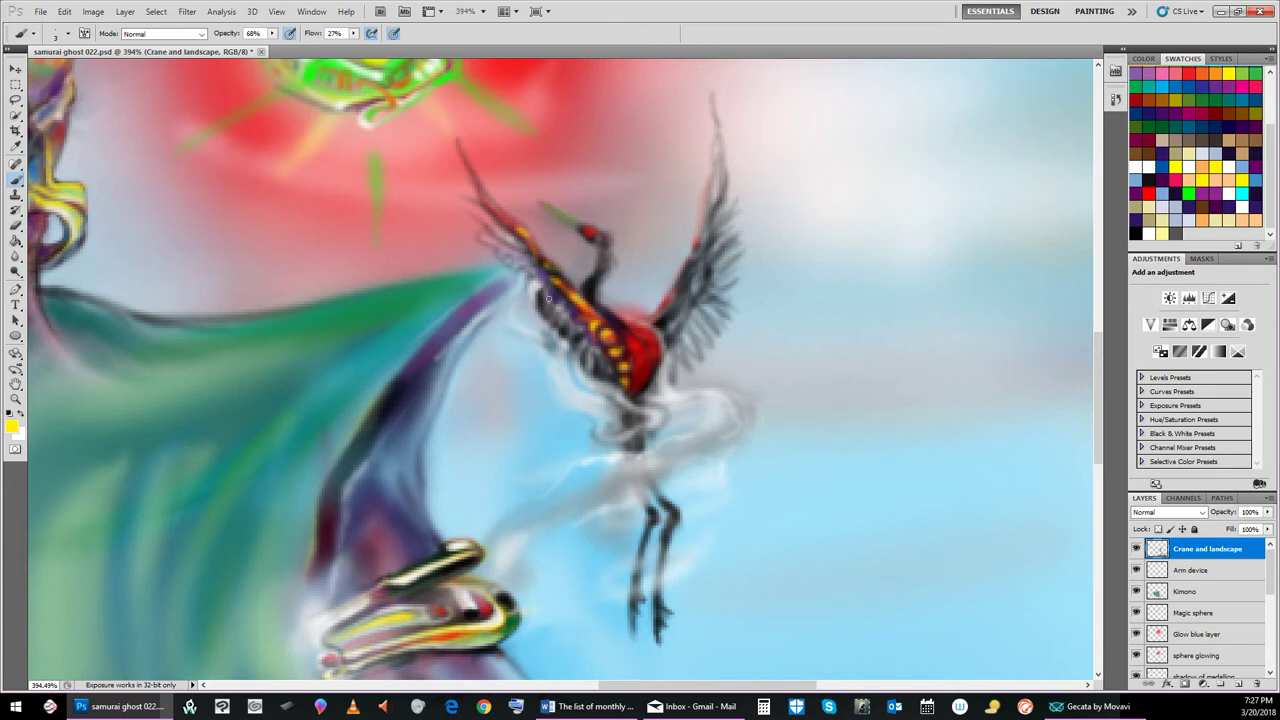
Paint magenta strokes on the outer feathers of the crane's left wing and white highlights along its lower feathers
{"action": "left_click", "coordinate": [1247, 87]}
{"action": "left_click_drag", "start_coordinate": [509, 254], "coordinate": [518, 256]}
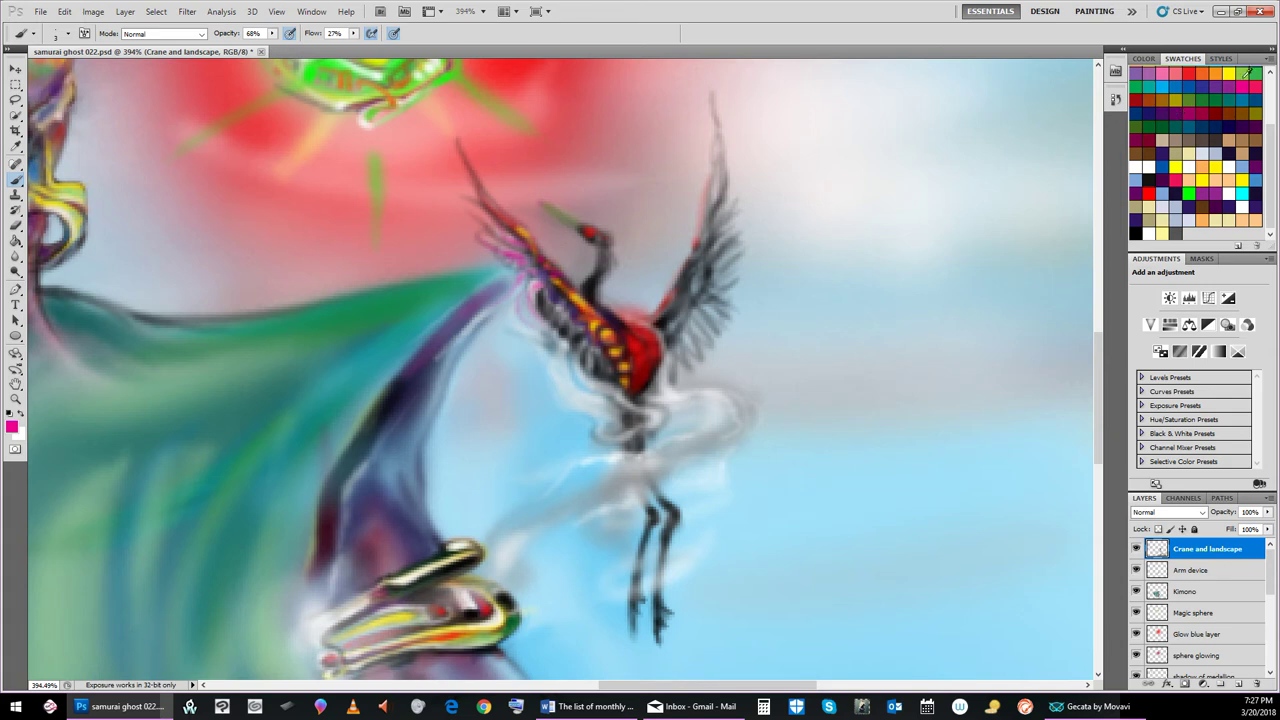
{"action": "left_click", "coordinate": [1140, 166]}
{"action": "left_click_drag", "start_coordinate": [524, 268], "coordinate": [528, 272]}
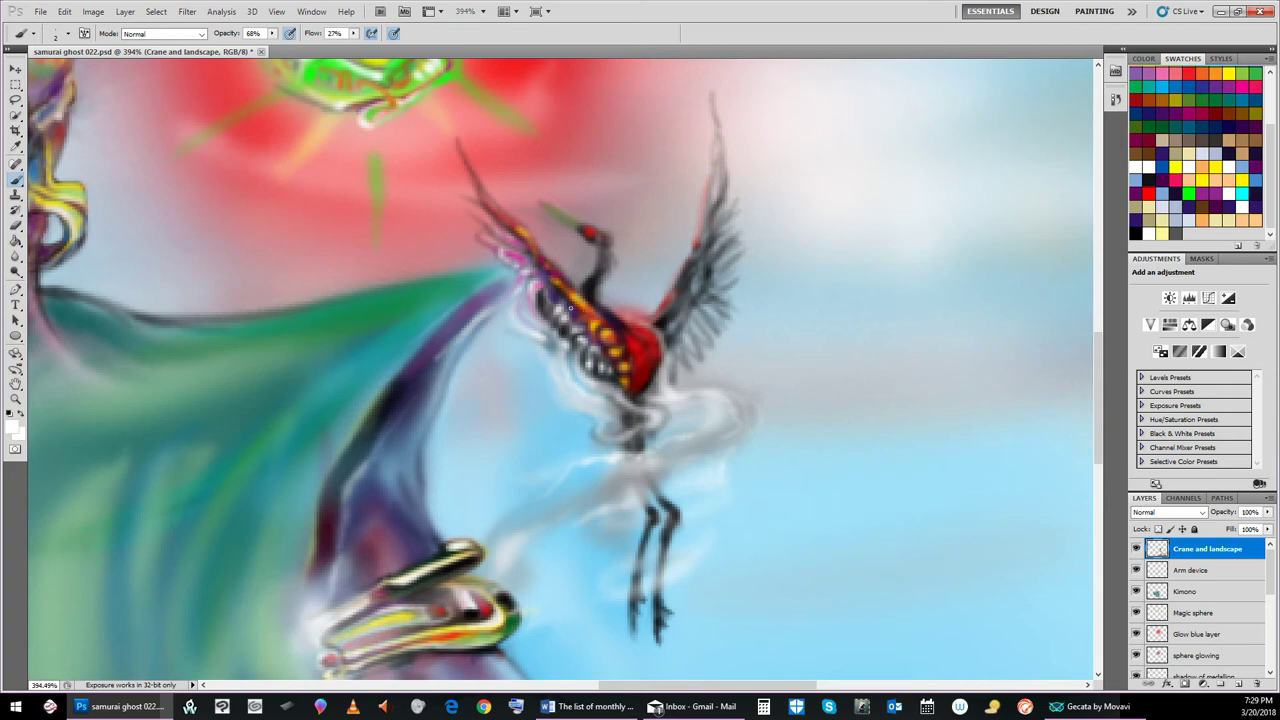
Paint white strokes on the crane's red body and bright red accents around the orange spots of its left wing
{"action": "double_click", "coordinate": [1228, 156]}
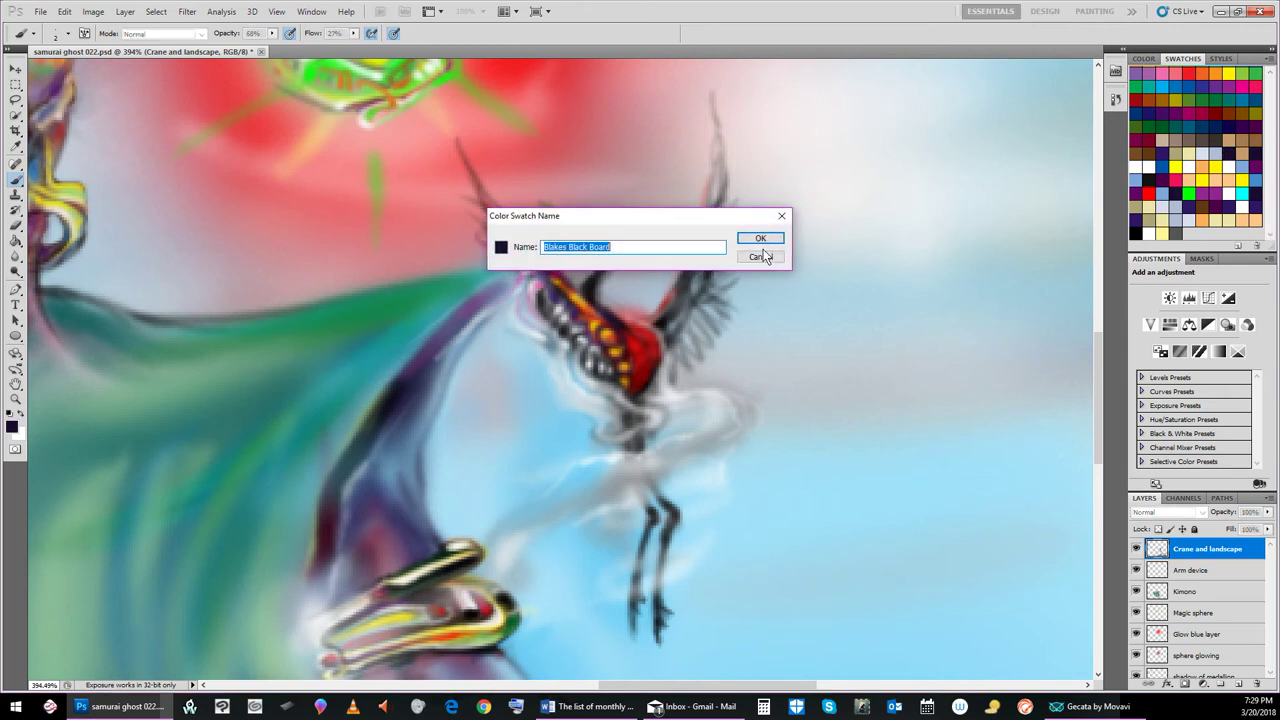
{"action": "left_click", "coordinate": [760, 238]}
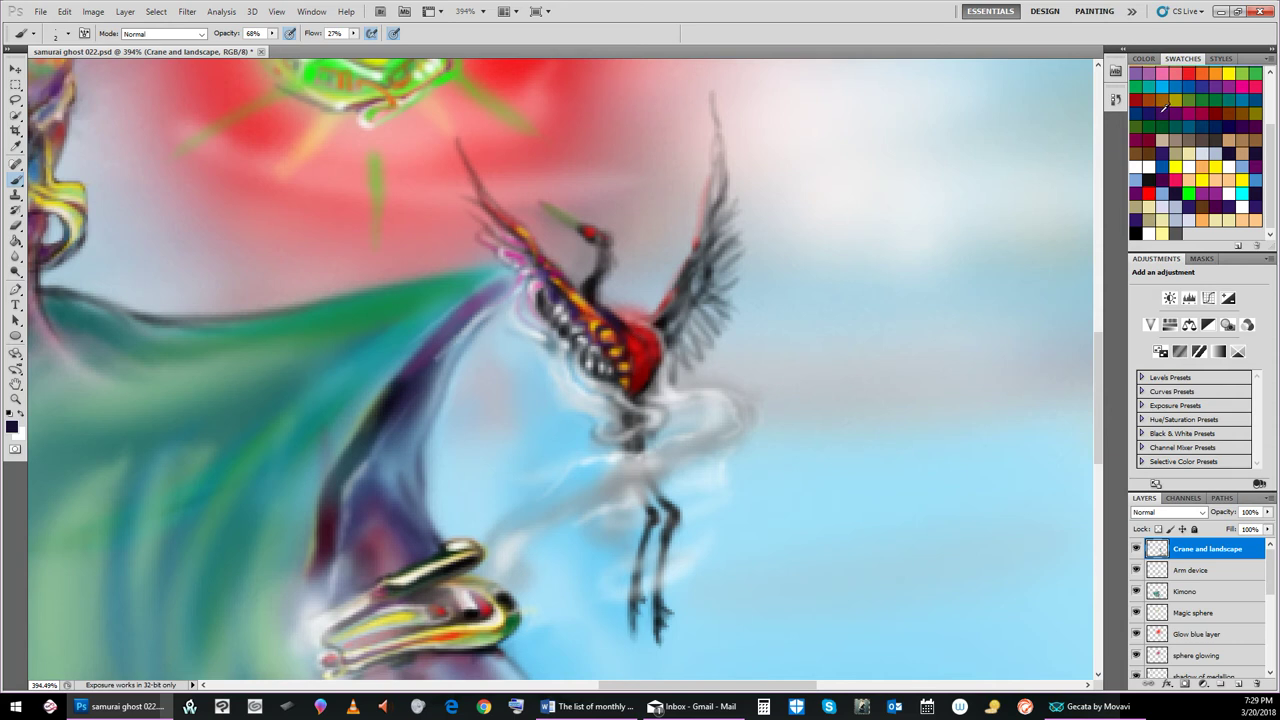
{"action": "left_click", "coordinate": [1140, 168]}
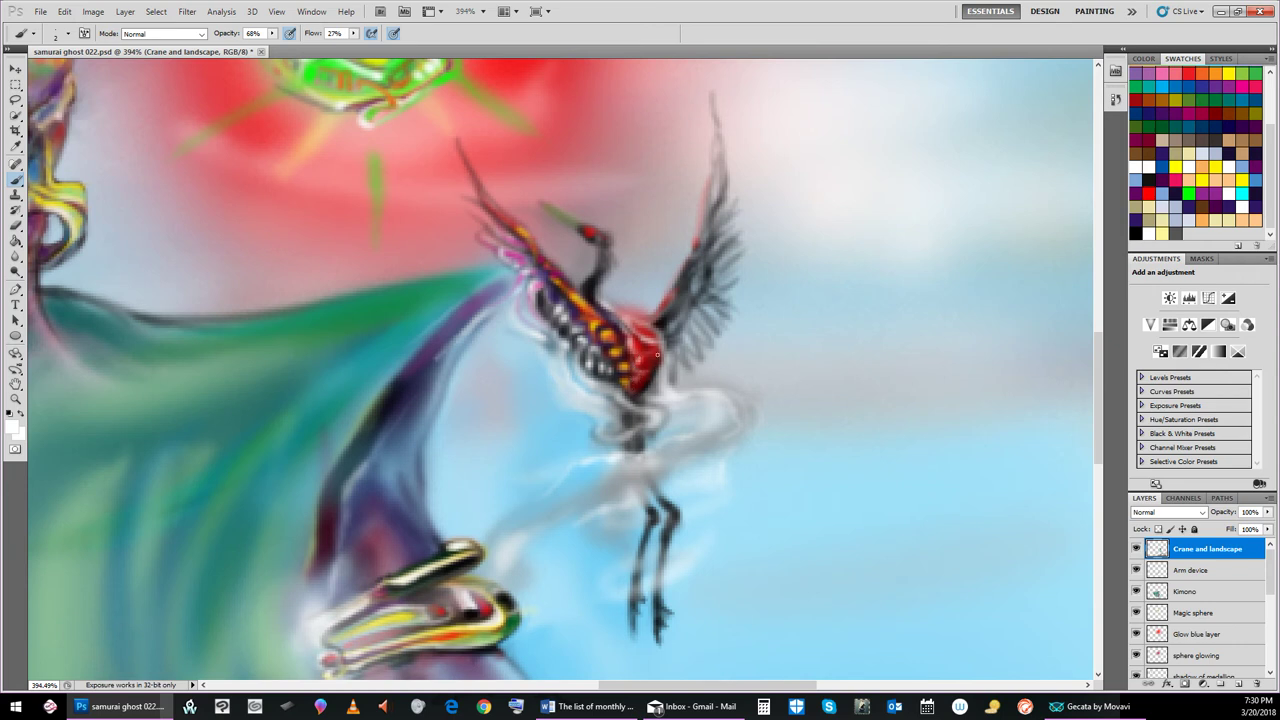
{"action": "left_click_drag", "start_coordinate": [655, 348], "coordinate": [657, 357]}
{"action": "left_click_drag", "start_coordinate": [1273, 164], "coordinate": [1273, 100]}
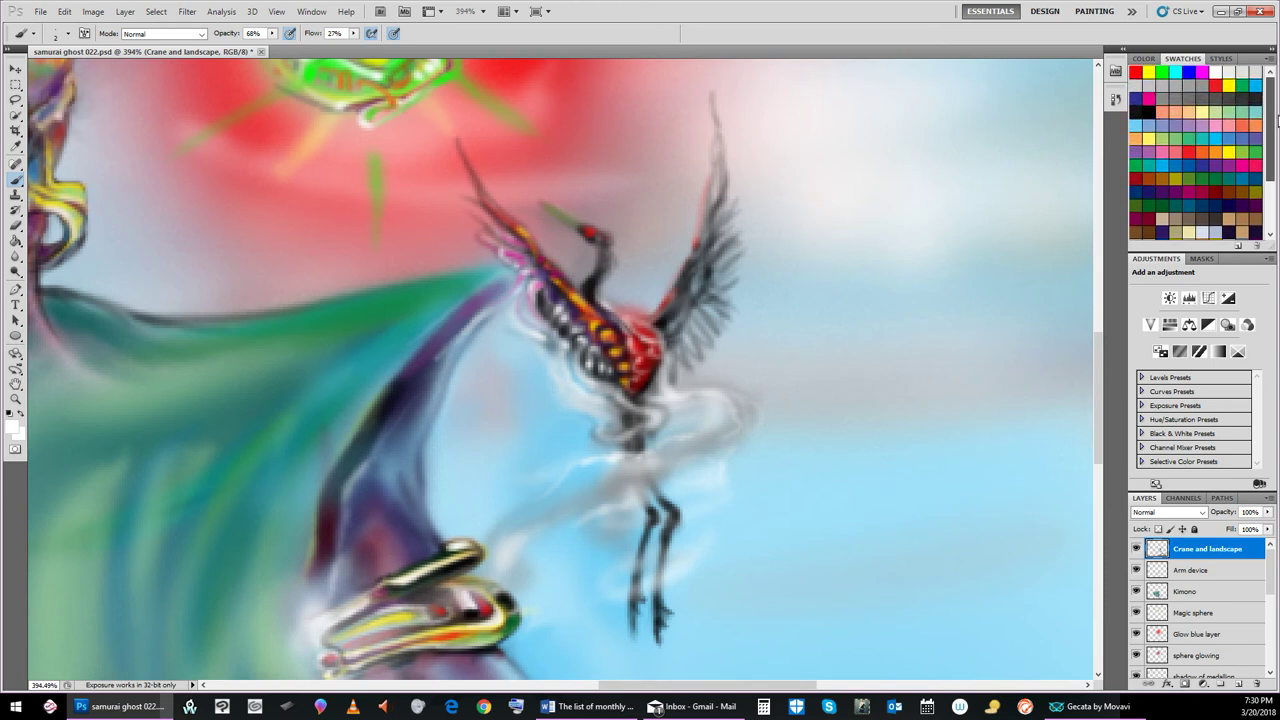
{"action": "left_click", "coordinate": [1136, 73]}
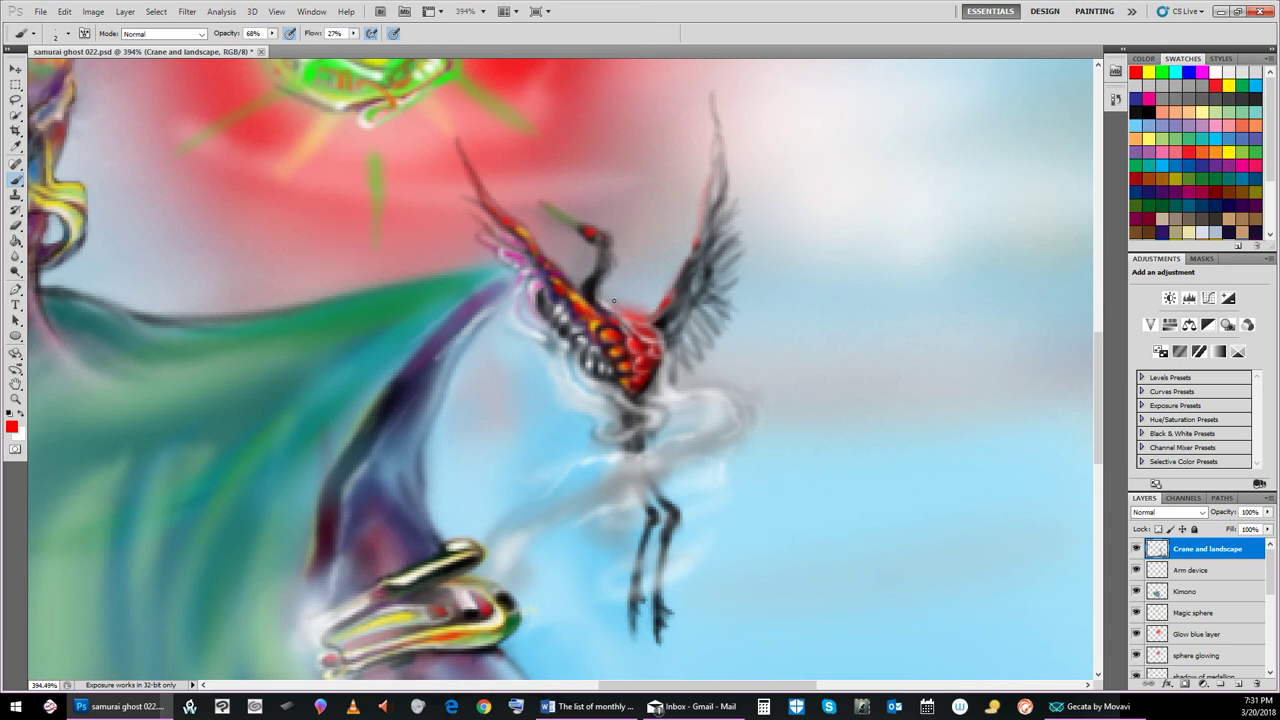
Dab small white scale-like marks over the upper and inner parts of the crane's red body
{"action": "left_click", "coordinate": [1217, 72]}
{"action": "left_click", "coordinate": [615, 308]}
{"action": "left_click_drag", "start_coordinate": [620, 310], "coordinate": [623, 306]}
{"action": "left_click", "coordinate": [625, 318]}
{"action": "mouse_move", "coordinate": [627, 327]}
{"action": "left_mouse_down"}
{"action": "mouse_move", "coordinate": [651, 342]}
{"action": "mouse_move", "coordinate": [621, 341]}
{"action": "mouse_move", "coordinate": [658, 360]}
{"action": "mouse_move", "coordinate": [632, 370]}
{"action": "left_mouse_up"}
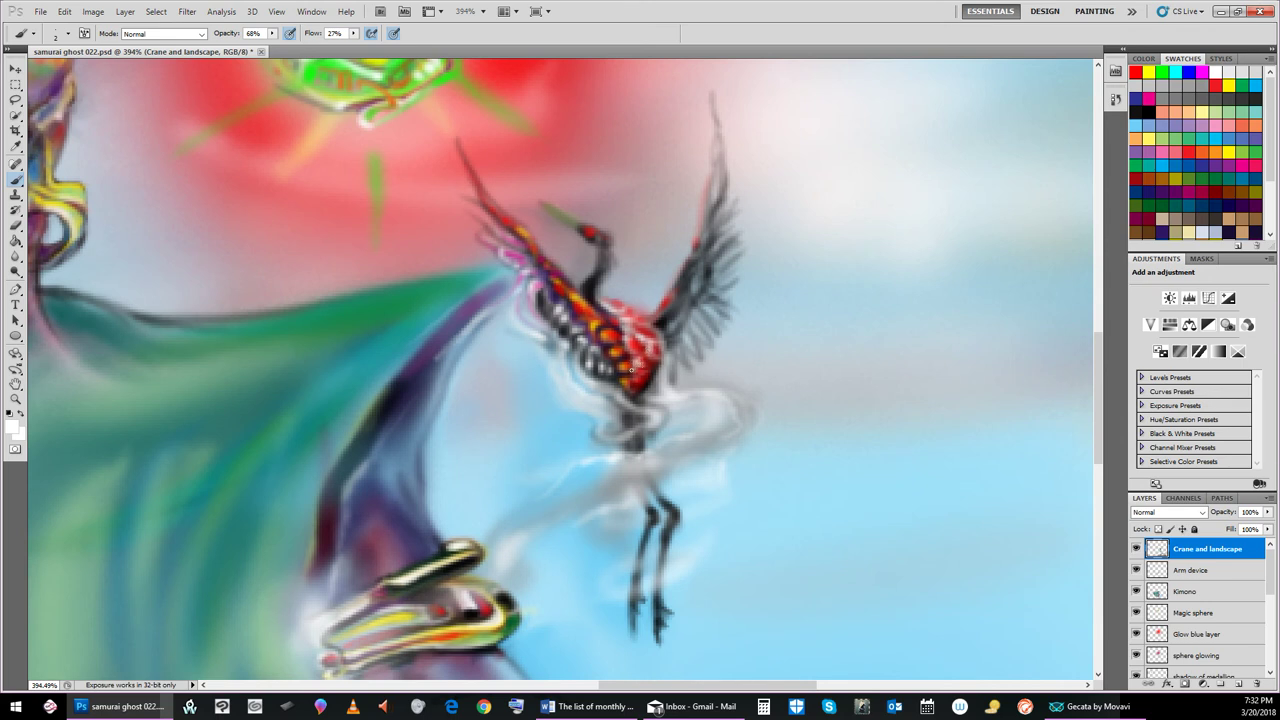
Paint thin black accents between the white marks on the crane's body
{"action": "left_click", "coordinate": [1148, 112]}
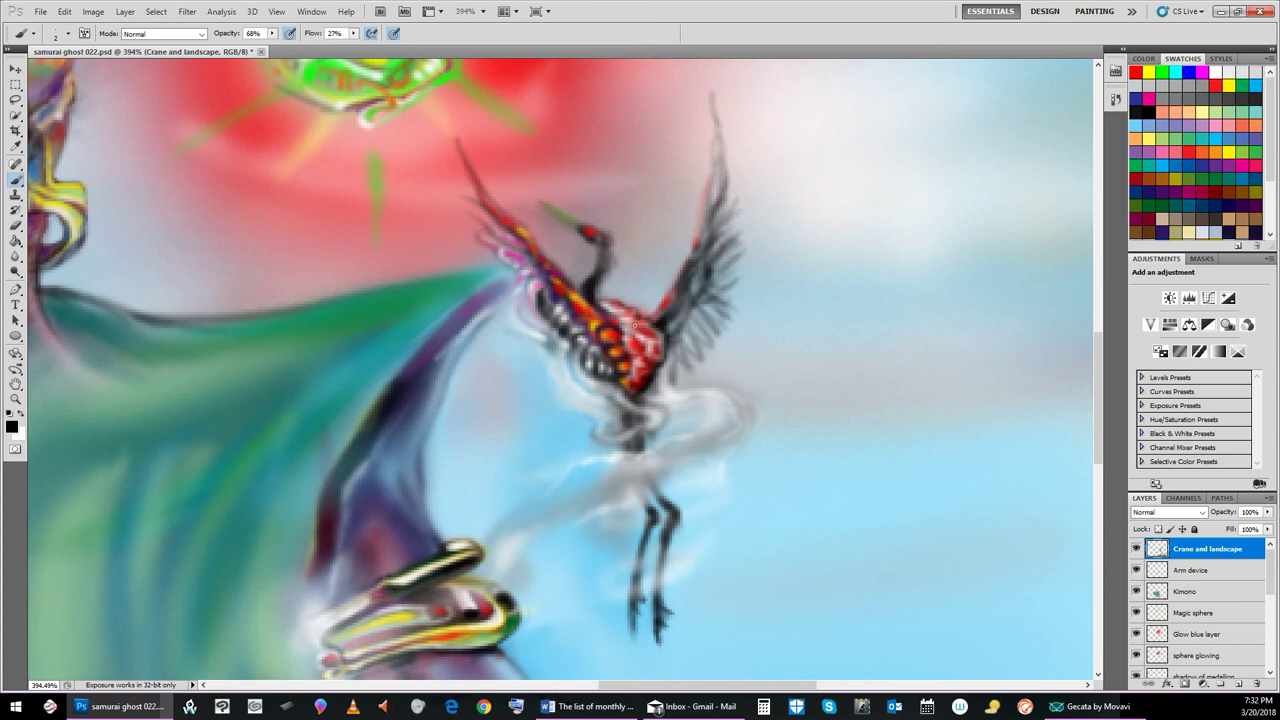
{"action": "left_click_drag", "start_coordinate": [634, 326], "coordinate": [650, 344]}
{"action": "mouse_move", "coordinate": [636, 354]}
{"action": "left_mouse_down"}
{"action": "mouse_move", "coordinate": [654, 373]}
{"action": "mouse_move", "coordinate": [634, 370]}
{"action": "left_mouse_up"}
{"action": "right_click", "coordinate": [633, 372]}
{"action": "key", "text": "Escape"}
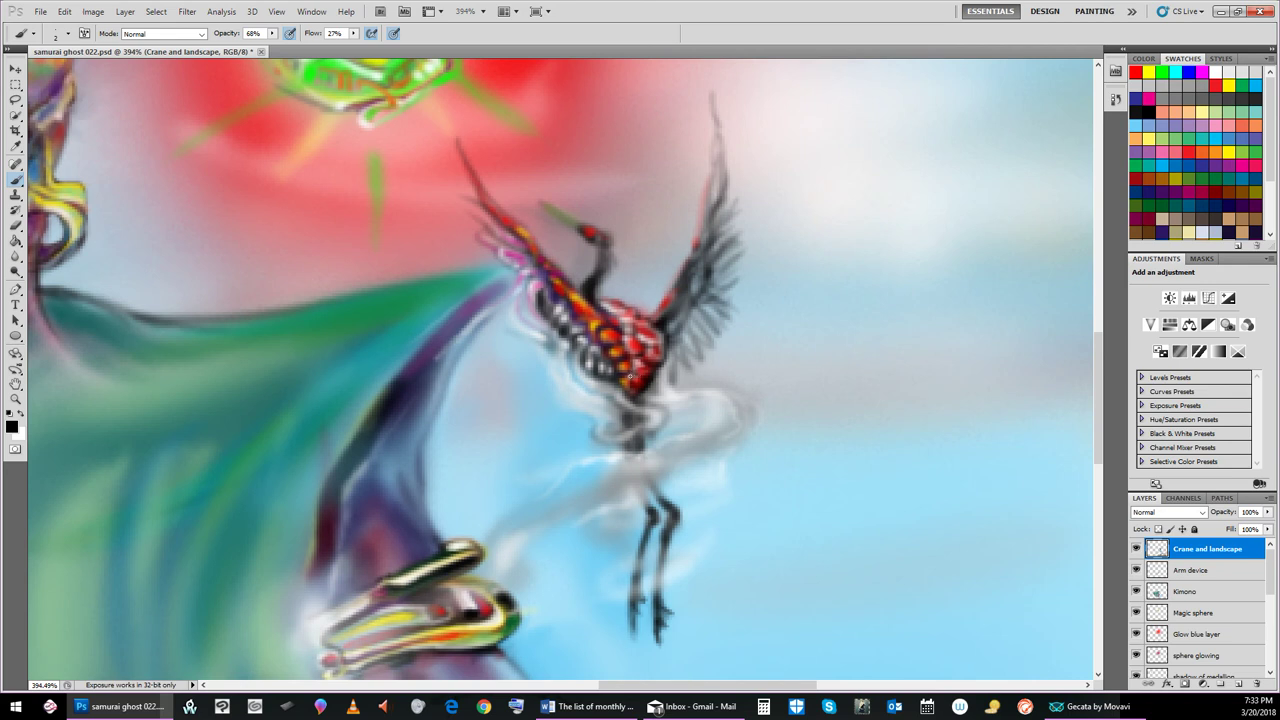
Dab bright red spots over the crane's body and along the ridge of its right wing with the 2 px brush
{"action": "left_click", "coordinate": [1140, 73]}
{"action": "right_click", "coordinate": [612, 340]}
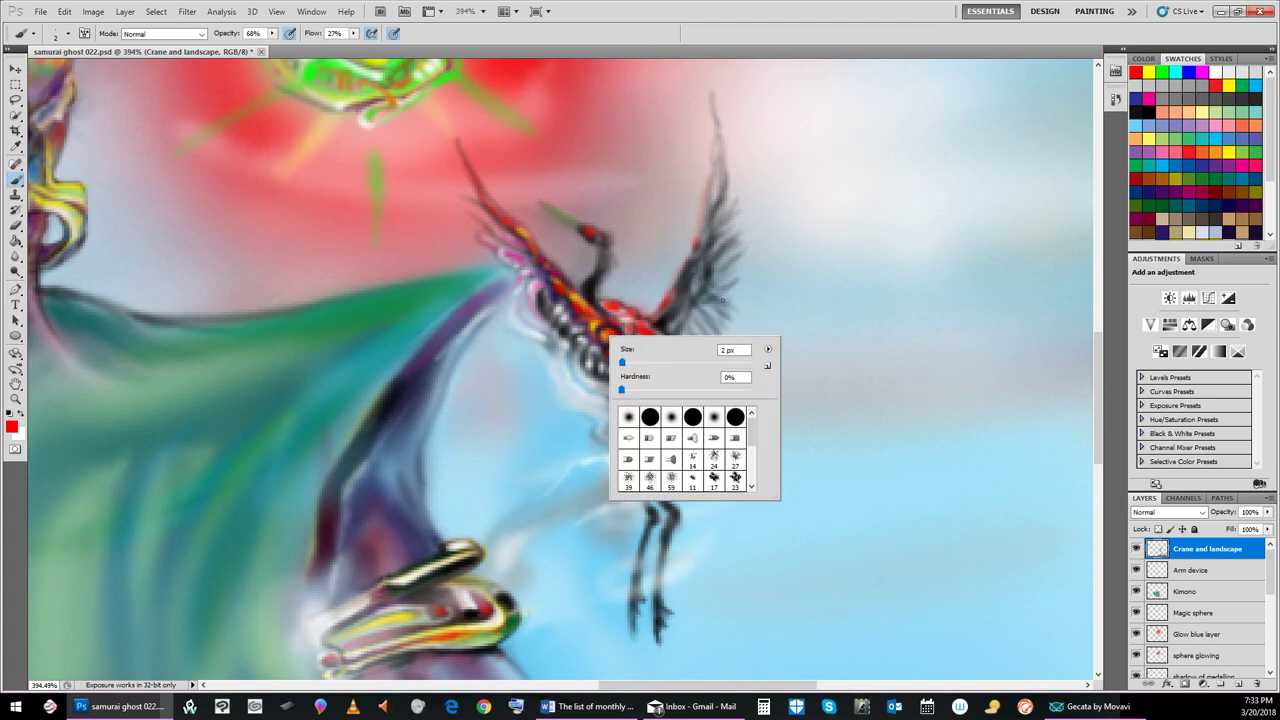
{"action": "left_click", "coordinate": [750, 279]}
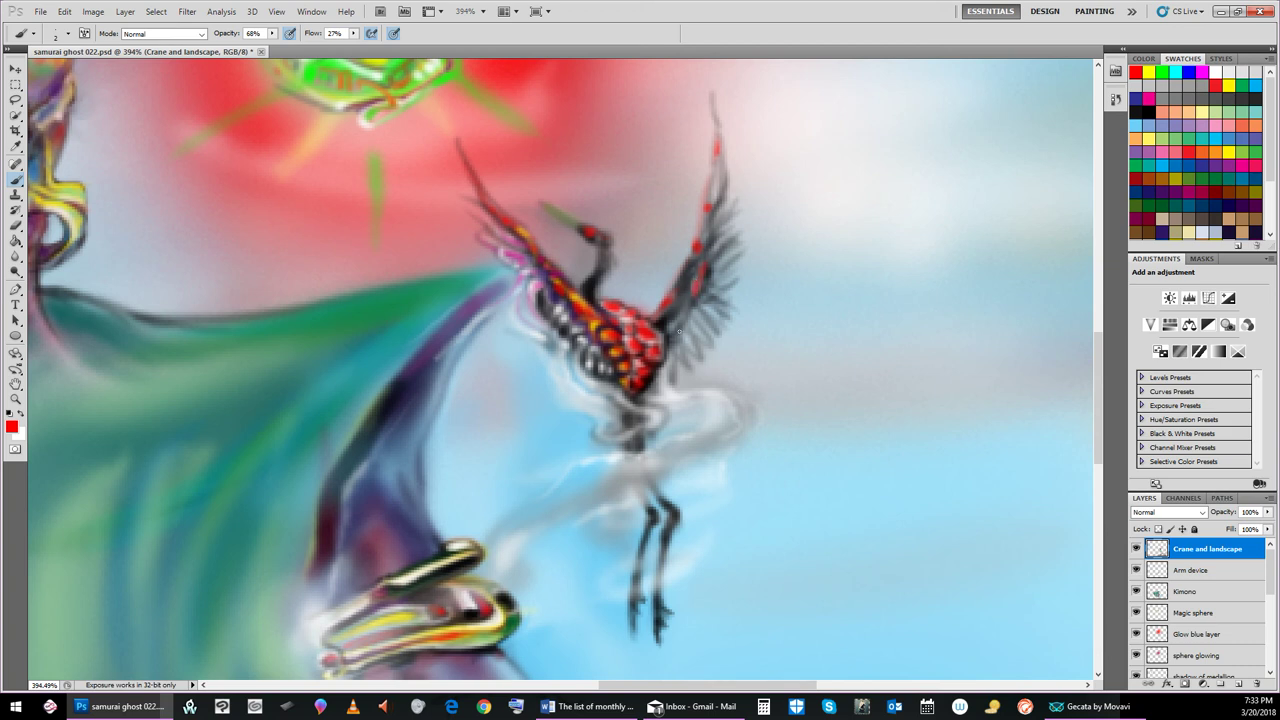
{"action": "right_click", "coordinate": [680, 332]}
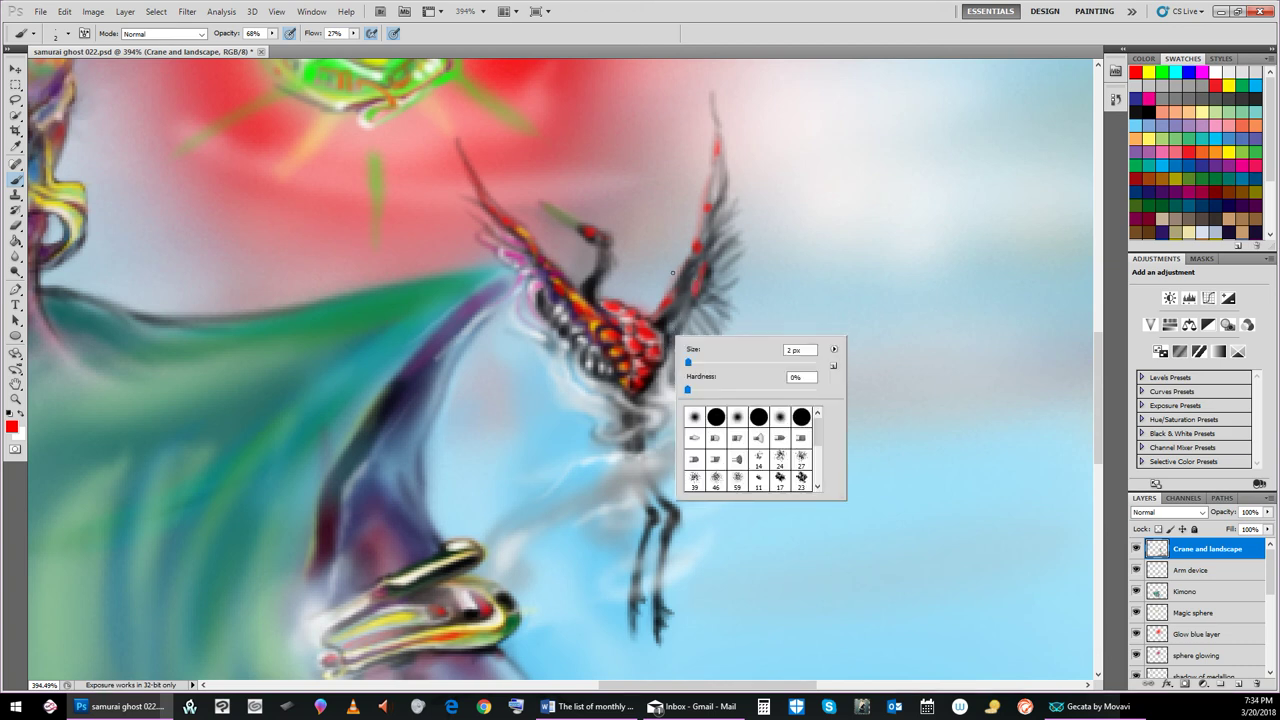
{"action": "left_click", "coordinate": [641, 278]}
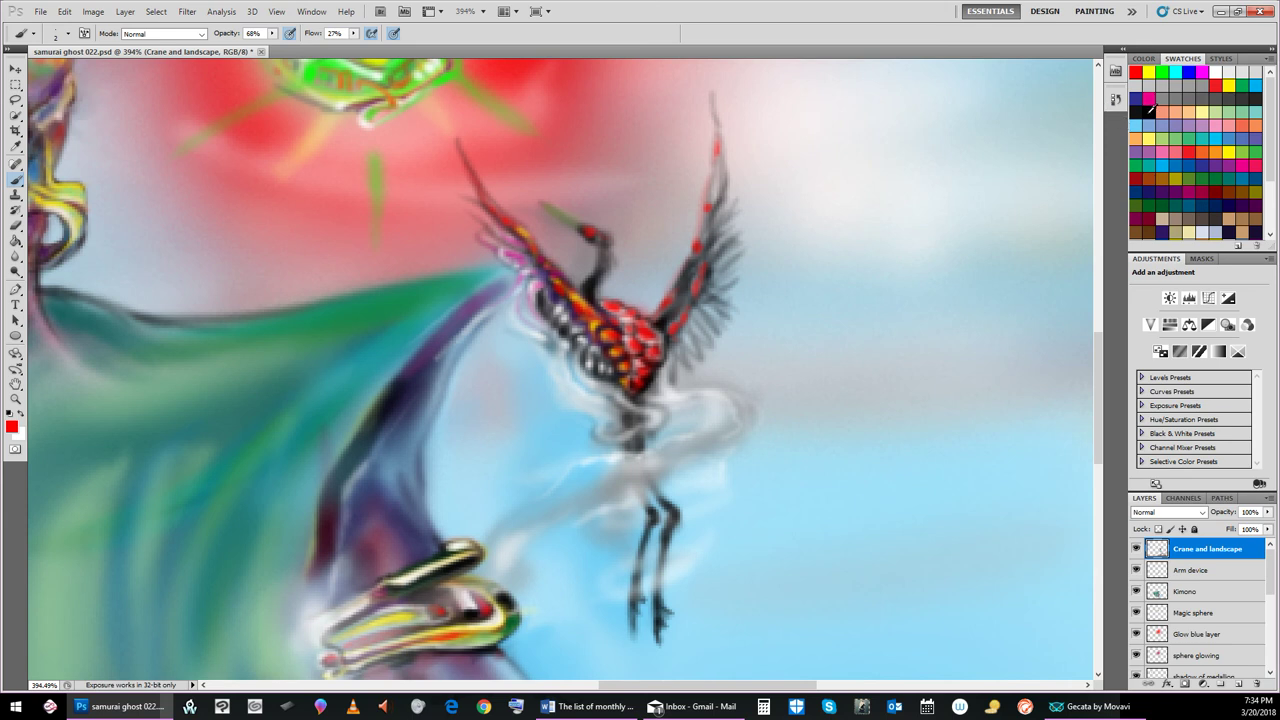
Paint black outlines around the red spots and sharpen the feathers of the crane's right wing in black
{"action": "left_click", "coordinate": [1150, 108]}
{"action": "left_click_drag", "start_coordinate": [689, 296], "coordinate": [683, 323]}
{"action": "right_click", "coordinate": [668, 338]}
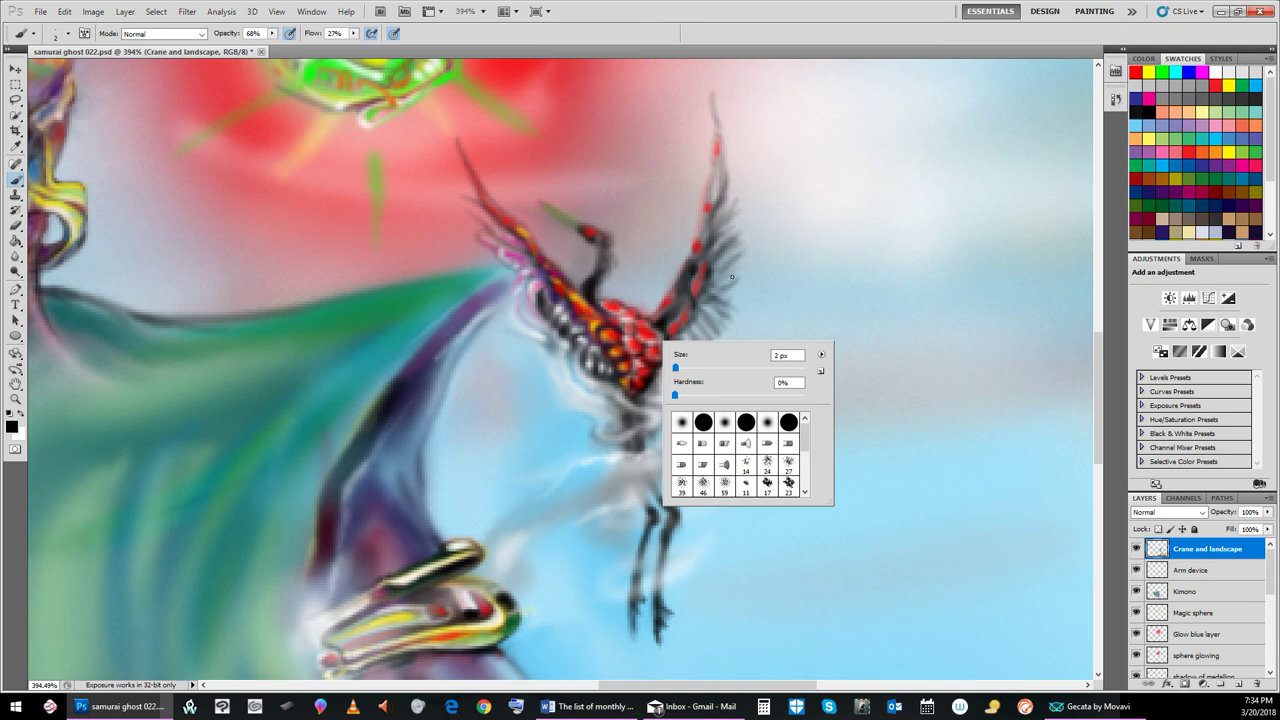
{"action": "key", "text": "Return"}
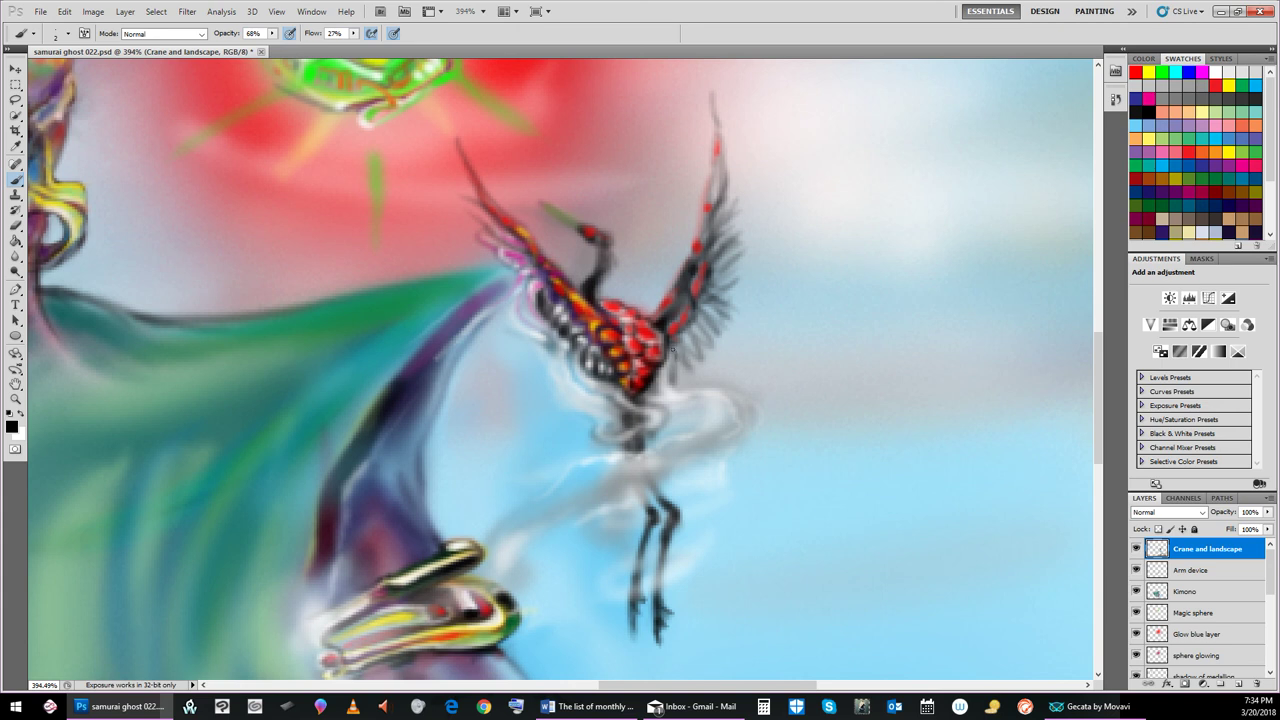
{"action": "mouse_move", "coordinate": [676, 365]}
{"action": "left_mouse_down"}
{"action": "mouse_move", "coordinate": [669, 331]}
{"action": "mouse_move", "coordinate": [690, 340]}
{"action": "mouse_move", "coordinate": [678, 343]}
{"action": "mouse_move", "coordinate": [697, 368]}
{"action": "mouse_move", "coordinate": [688, 342]}
{"action": "mouse_move", "coordinate": [704, 344]}
{"action": "mouse_move", "coordinate": [700, 324]}
{"action": "mouse_move", "coordinate": [710, 340]}
{"action": "mouse_move", "coordinate": [696, 326]}
{"action": "mouse_move", "coordinate": [720, 348]}
{"action": "mouse_move", "coordinate": [704, 326]}
{"action": "mouse_move", "coordinate": [736, 279]}
{"action": "mouse_move", "coordinate": [718, 284]}
{"action": "mouse_move", "coordinate": [744, 262]}
{"action": "mouse_move", "coordinate": [720, 275]}
{"action": "mouse_move", "coordinate": [741, 251]}
{"action": "mouse_move", "coordinate": [722, 256]}
{"action": "mouse_move", "coordinate": [731, 222]}
{"action": "mouse_move", "coordinate": [703, 243]}
{"action": "left_mouse_up"}
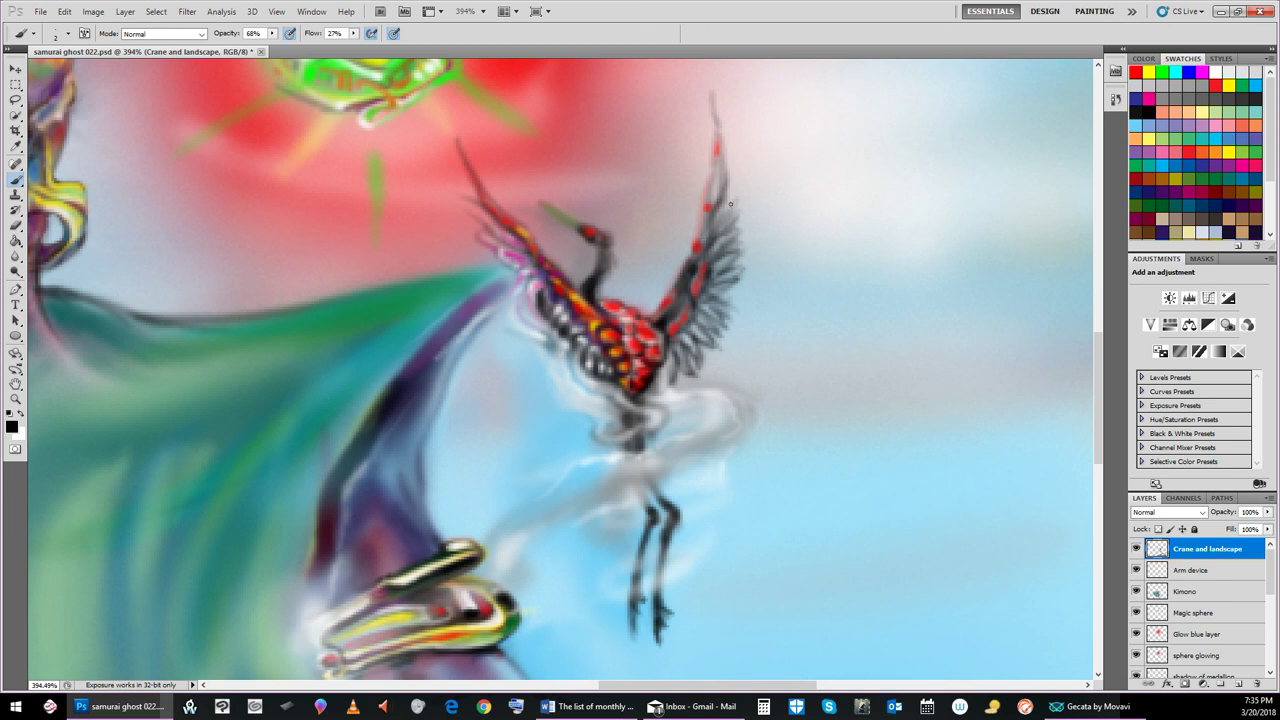
{"action": "mouse_move", "coordinate": [730, 204]}
{"action": "left_mouse_down"}
{"action": "mouse_move", "coordinate": [737, 188]}
{"action": "mouse_move", "coordinate": [705, 232]}
{"action": "left_mouse_up"}
Sample the pale grey-blue sky beside the crane's right wing and paint light gaps between its feathers
{"action": "left_click", "coordinate": [1137, 122]}
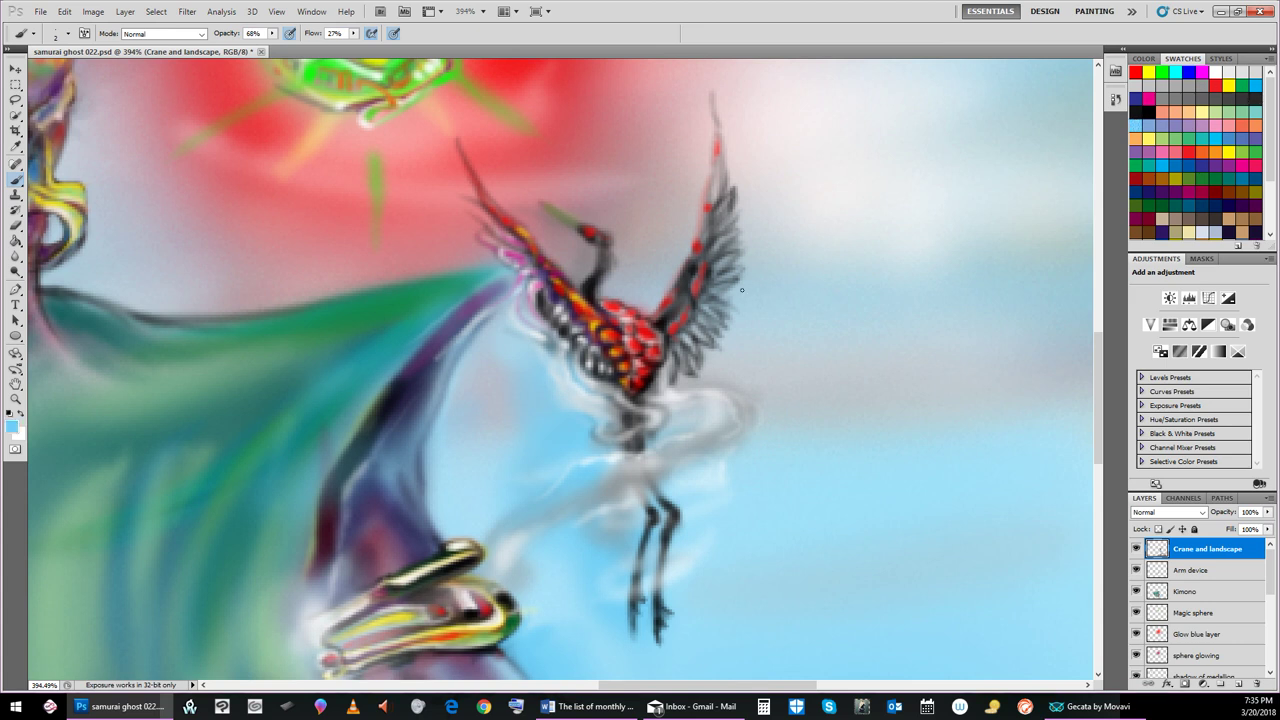
{"action": "left_click", "coordinate": [16, 146]}
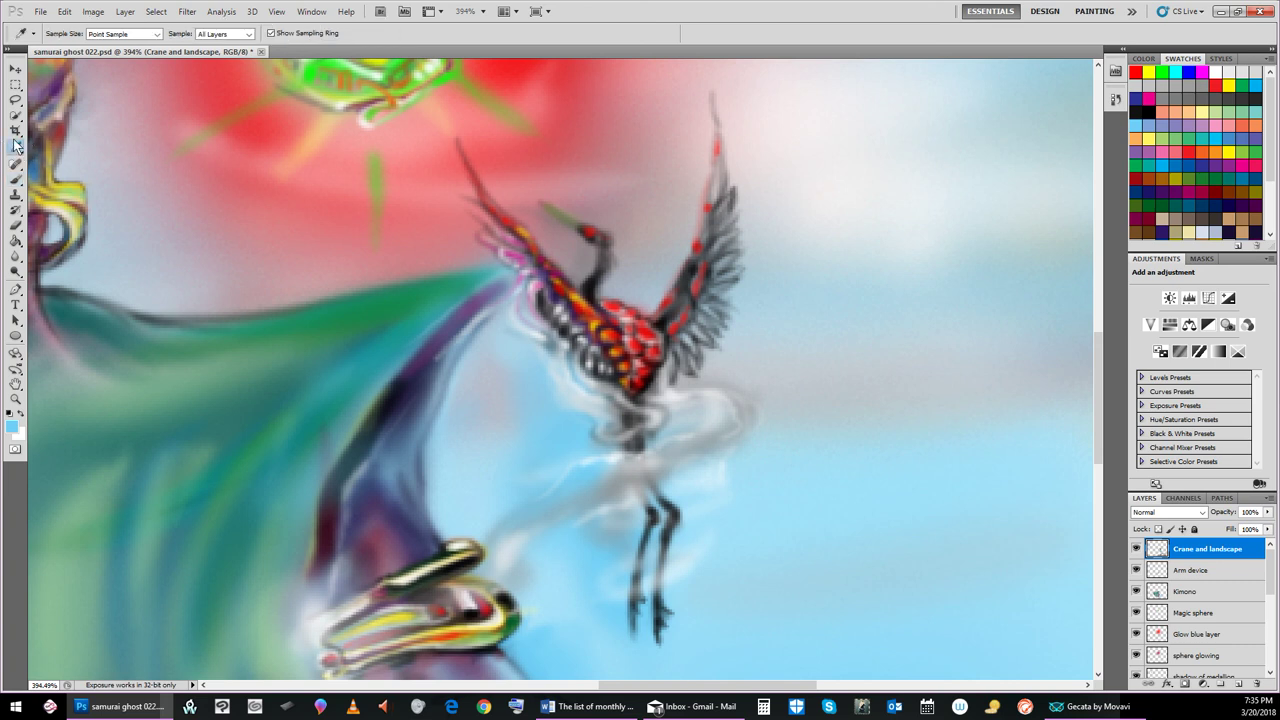
{"action": "left_click", "coordinate": [761, 240]}
{"action": "left_click", "coordinate": [15, 181]}
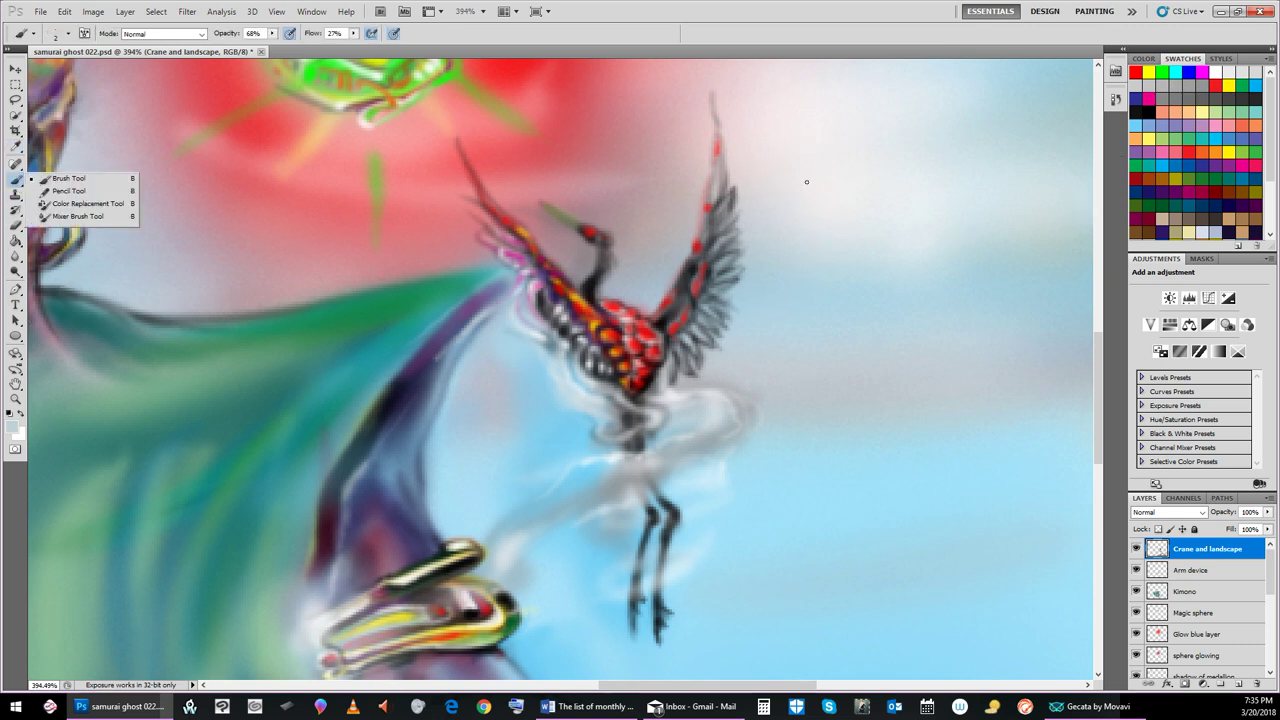
{"action": "left_click", "coordinate": [745, 204]}
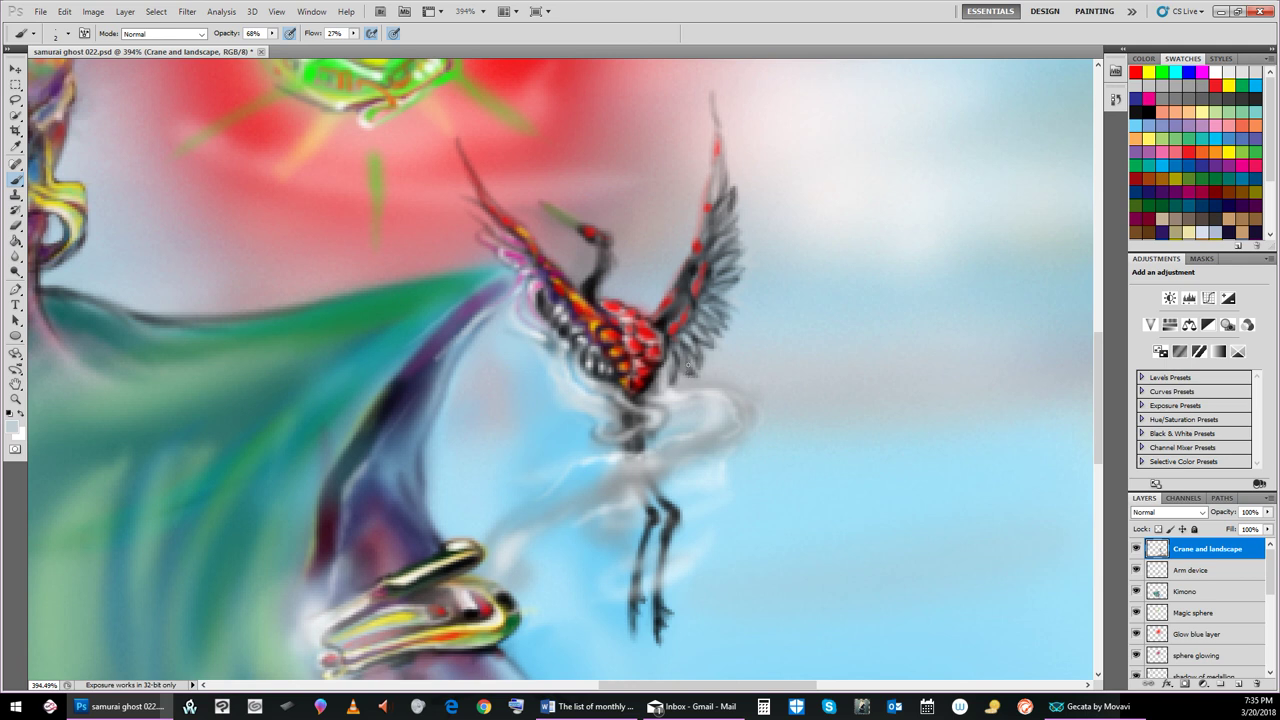
Save the painting as a new version named samurai ghost 023.psd with maximized compatibility
{"action": "left_click", "coordinate": [41, 12]}
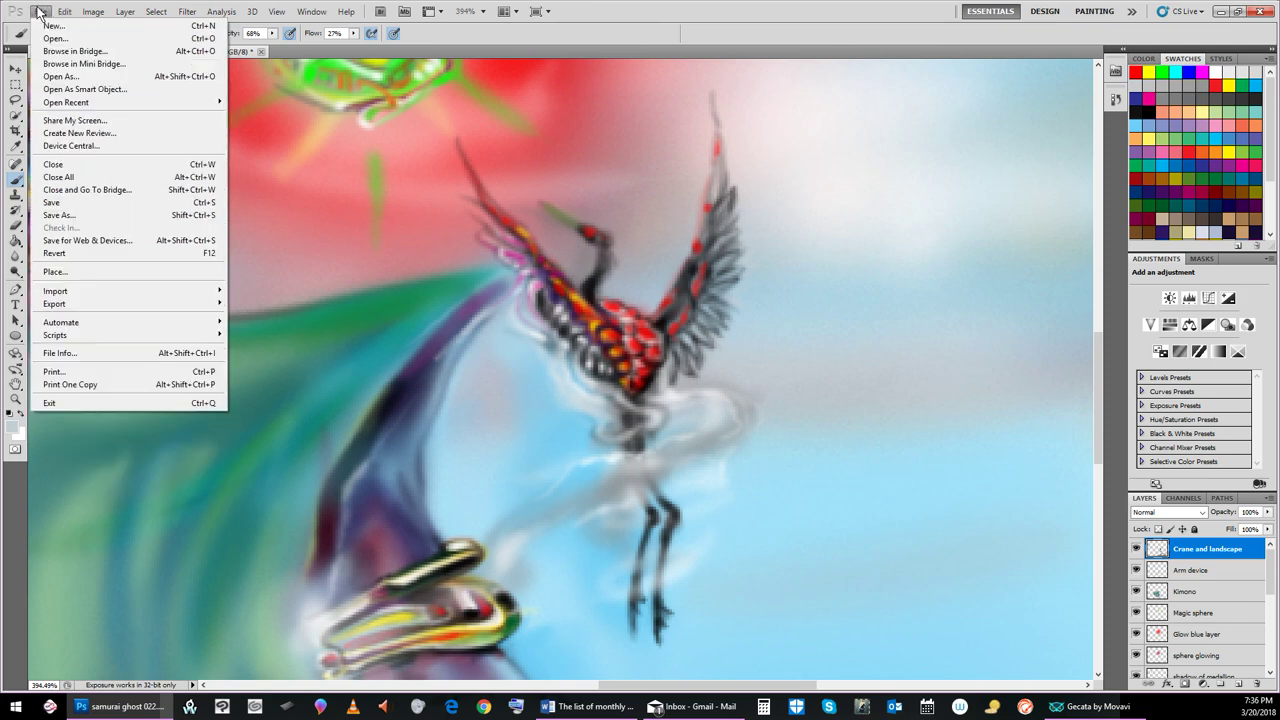
{"action": "left_click", "coordinate": [84, 215]}
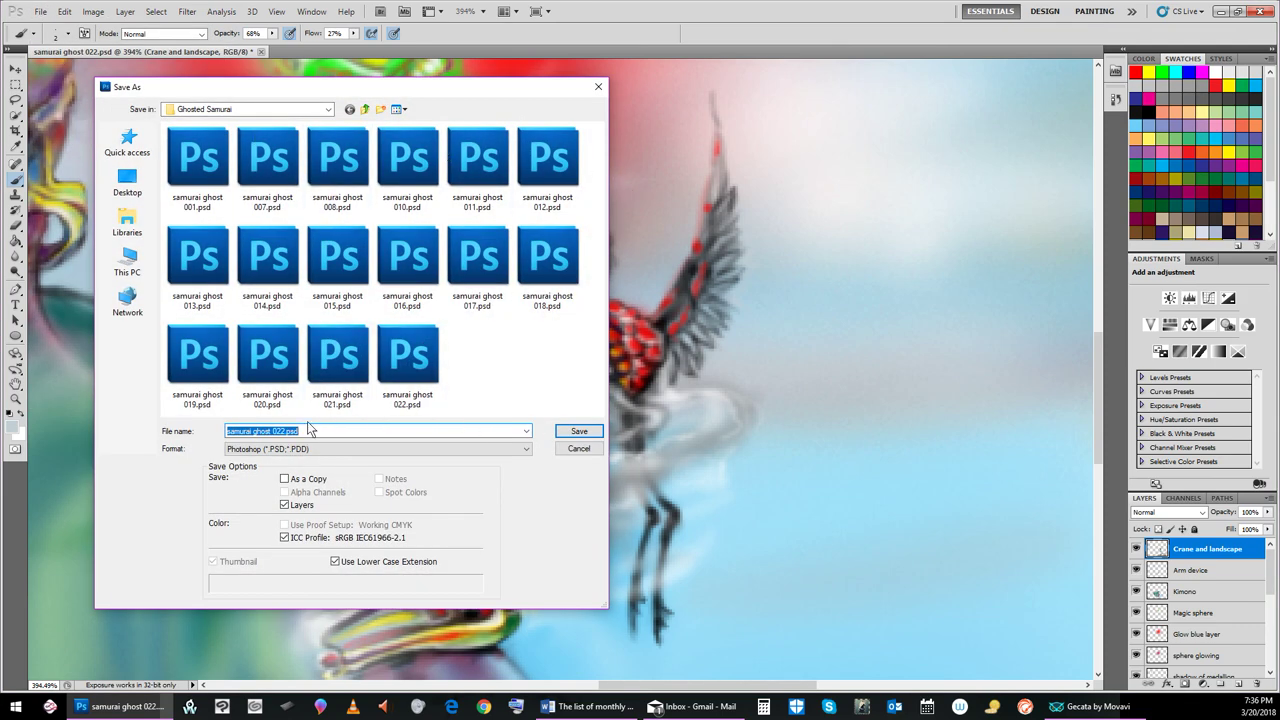
{"action": "left_click", "coordinate": [283, 430]}
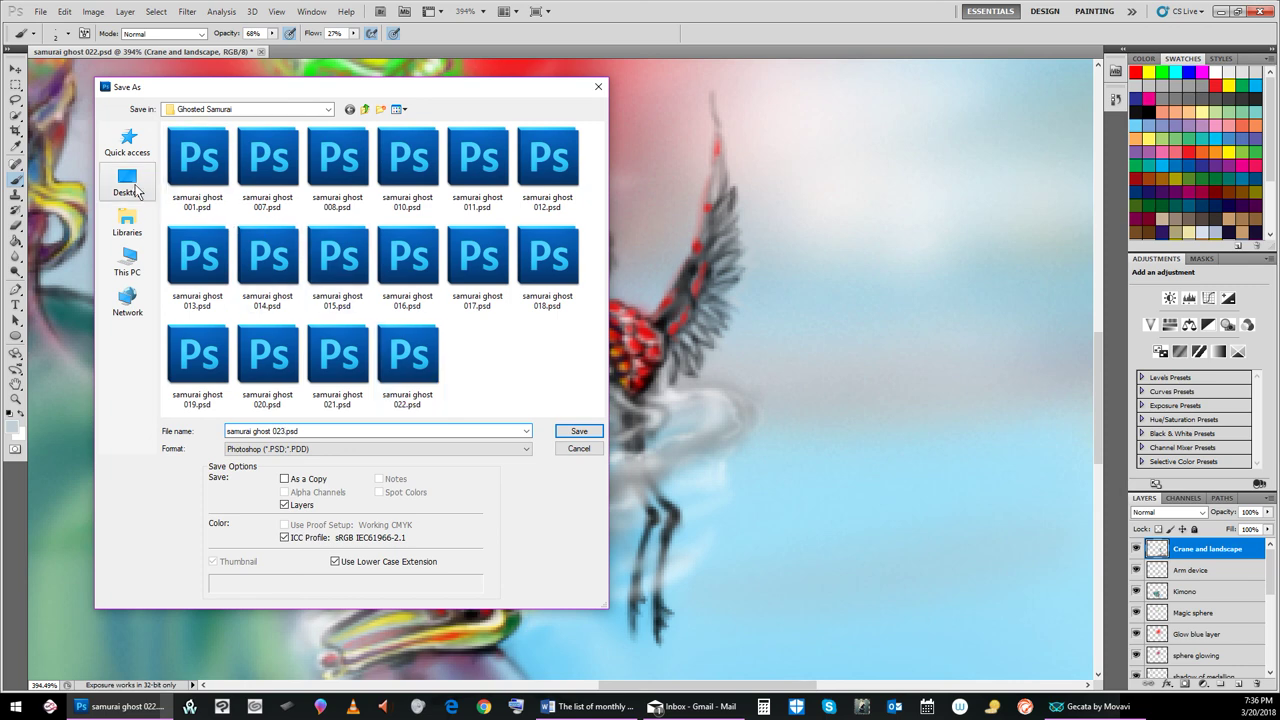
{"action": "left_click", "coordinate": [591, 434]}
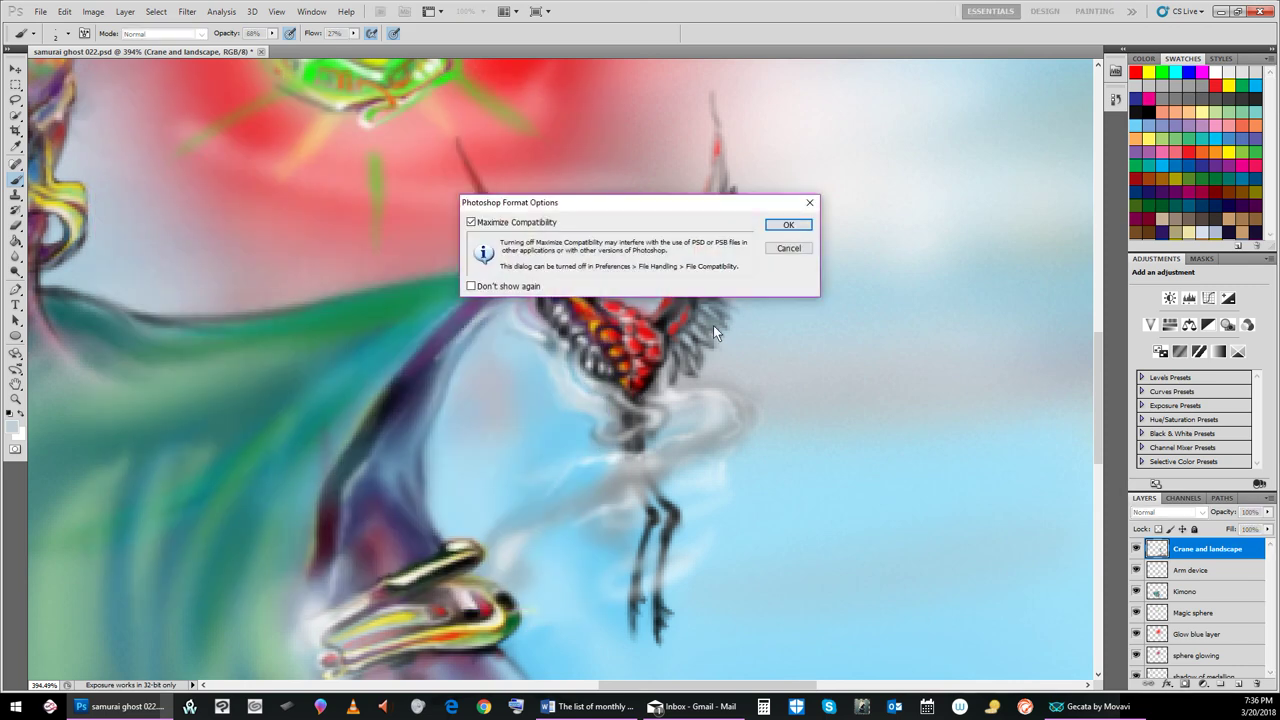
{"action": "left_click", "coordinate": [792, 226]}
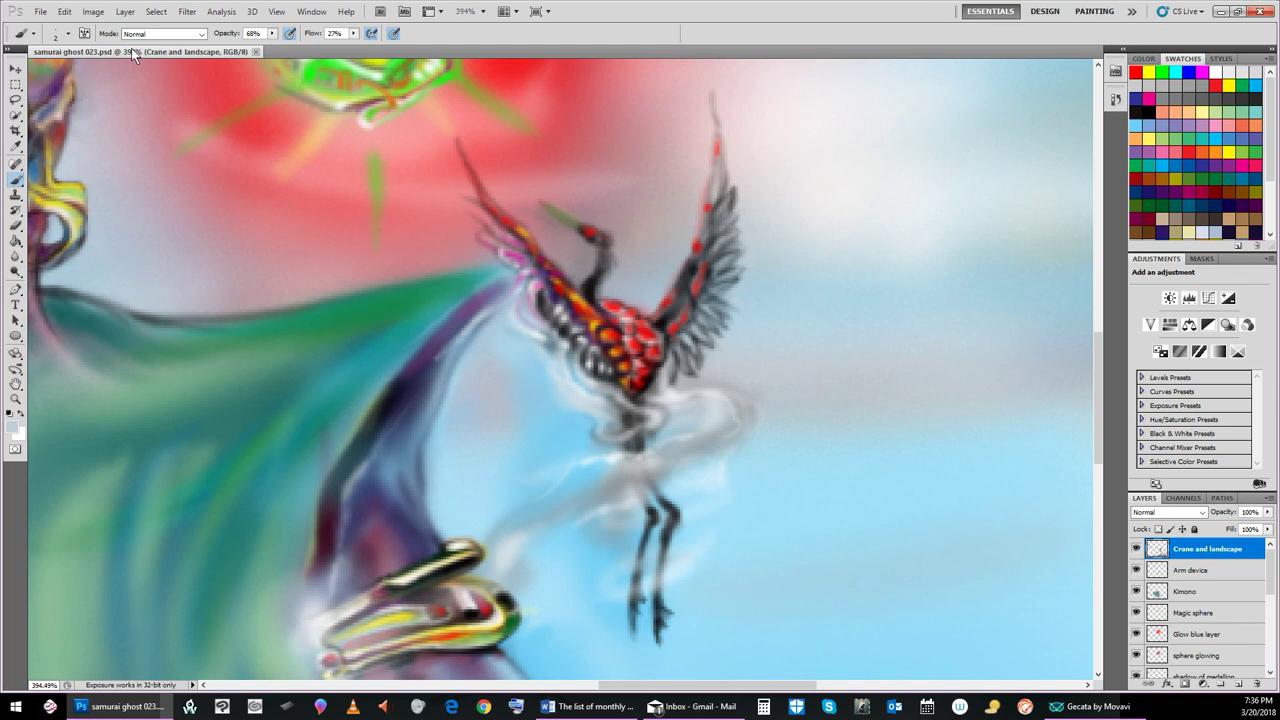
Save a JPEG copy as samurai ghost 023.jpg at maximum quality 12 with the baseline standard format
{"action": "left_click", "coordinate": [40, 11]}
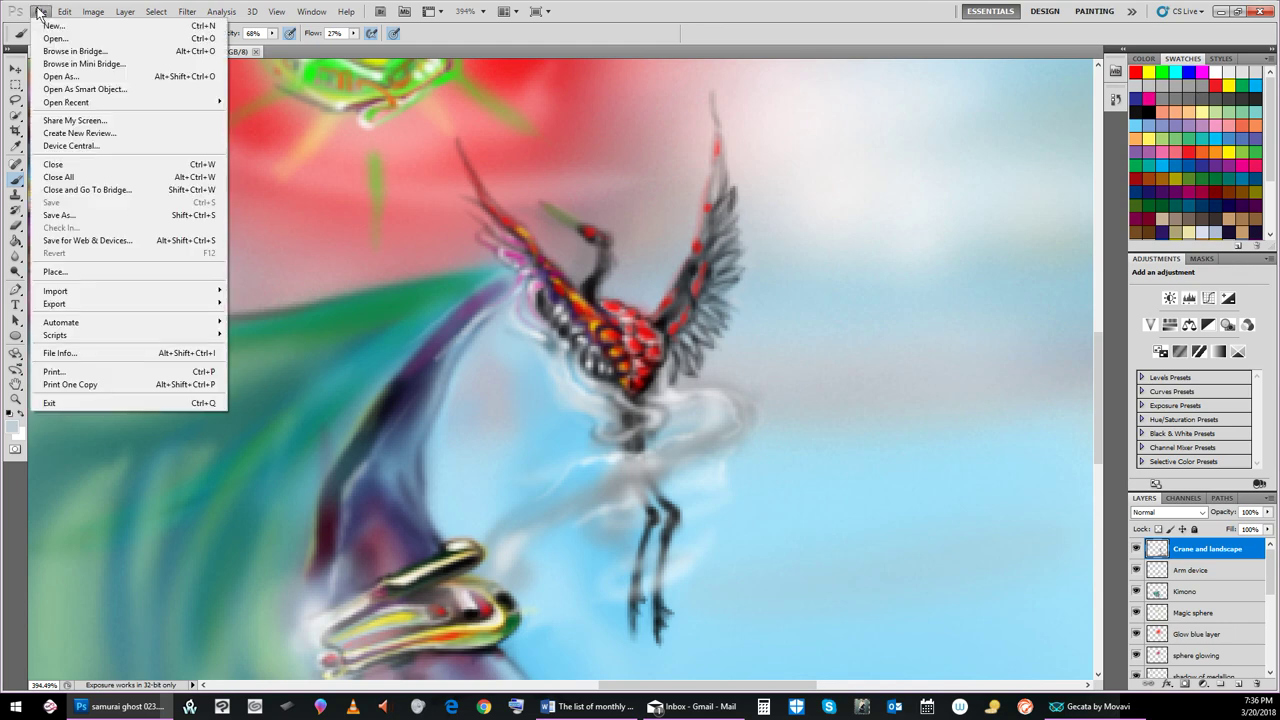
{"action": "left_click", "coordinate": [115, 215]}
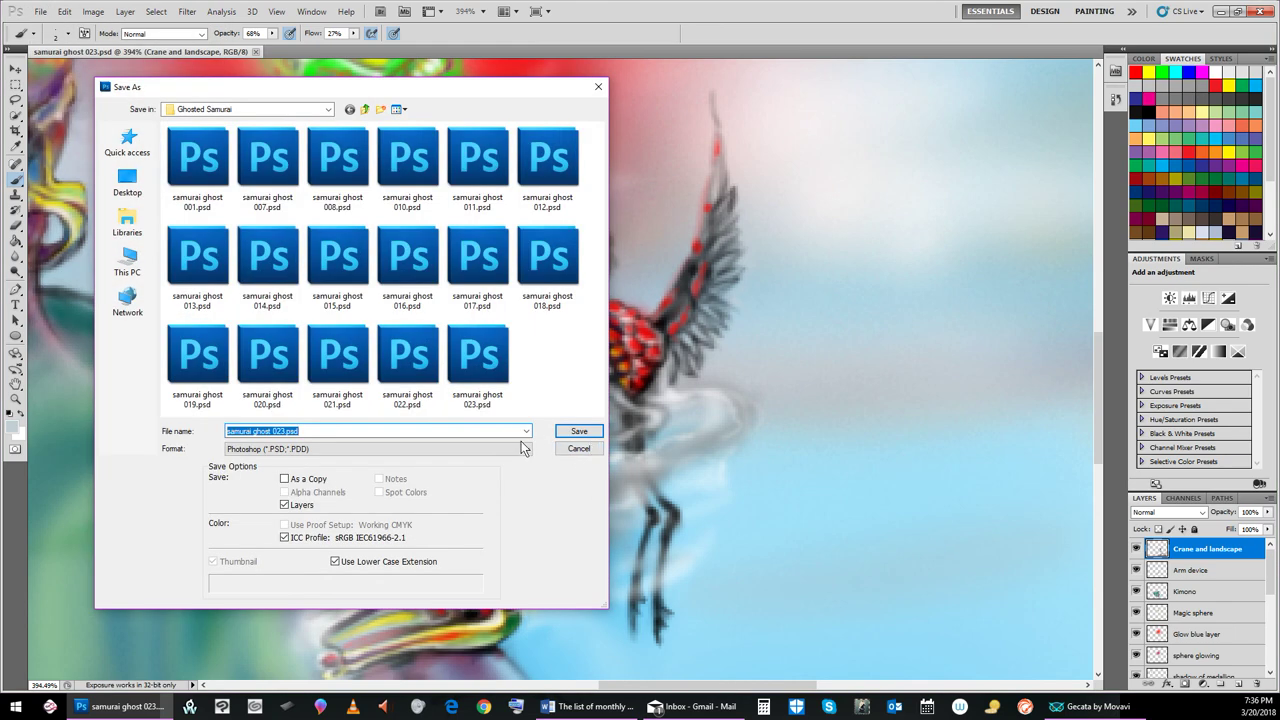
{"action": "left_click", "coordinate": [527, 448]}
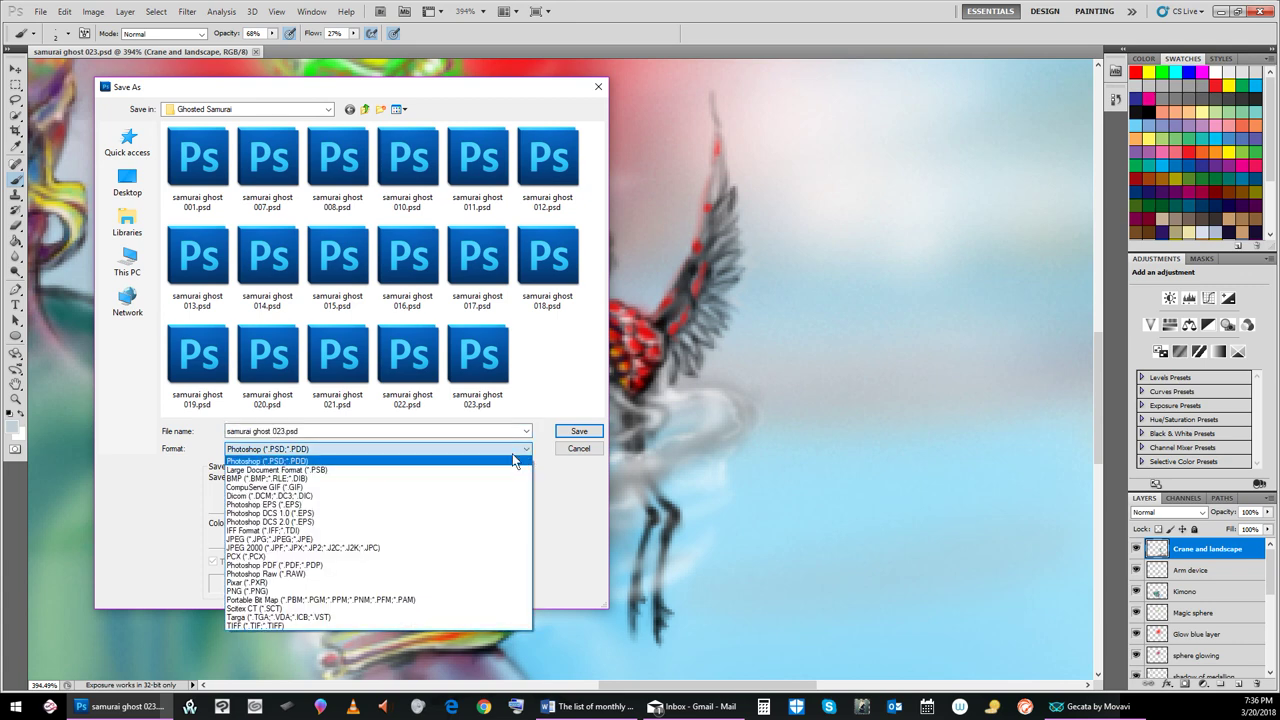
{"action": "left_click", "coordinate": [440, 539]}
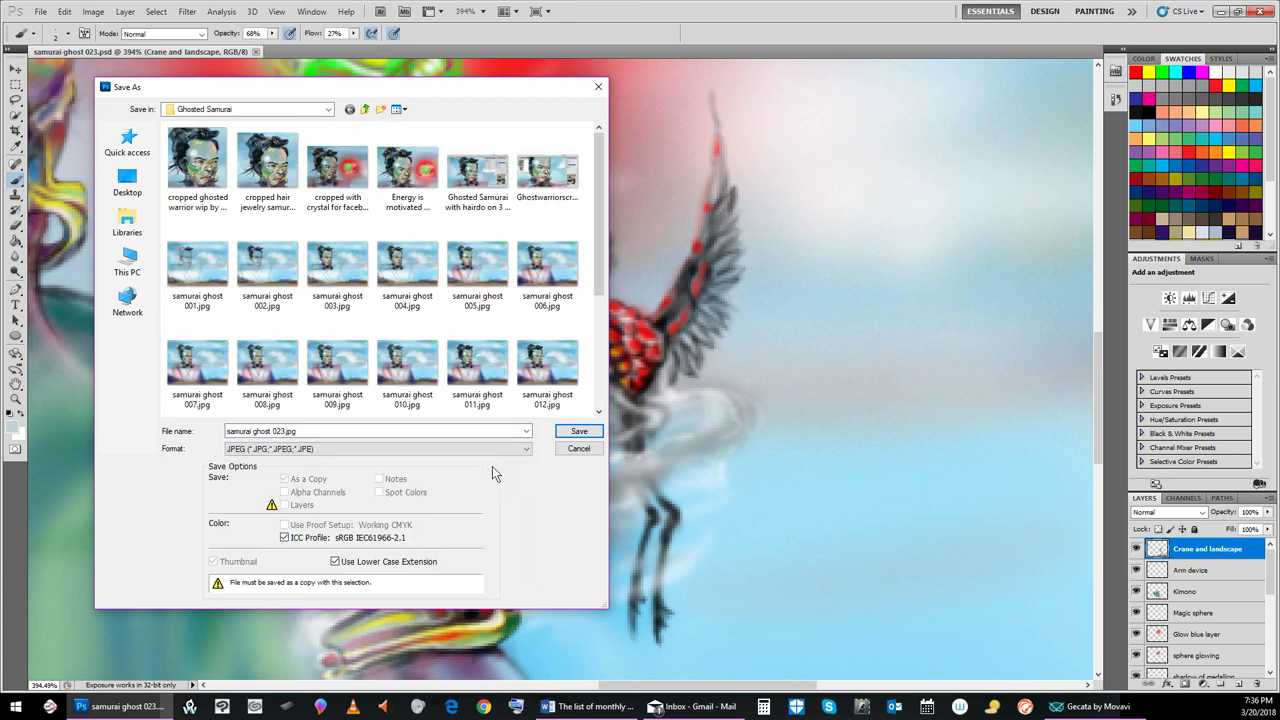
{"action": "left_click", "coordinate": [579, 431]}
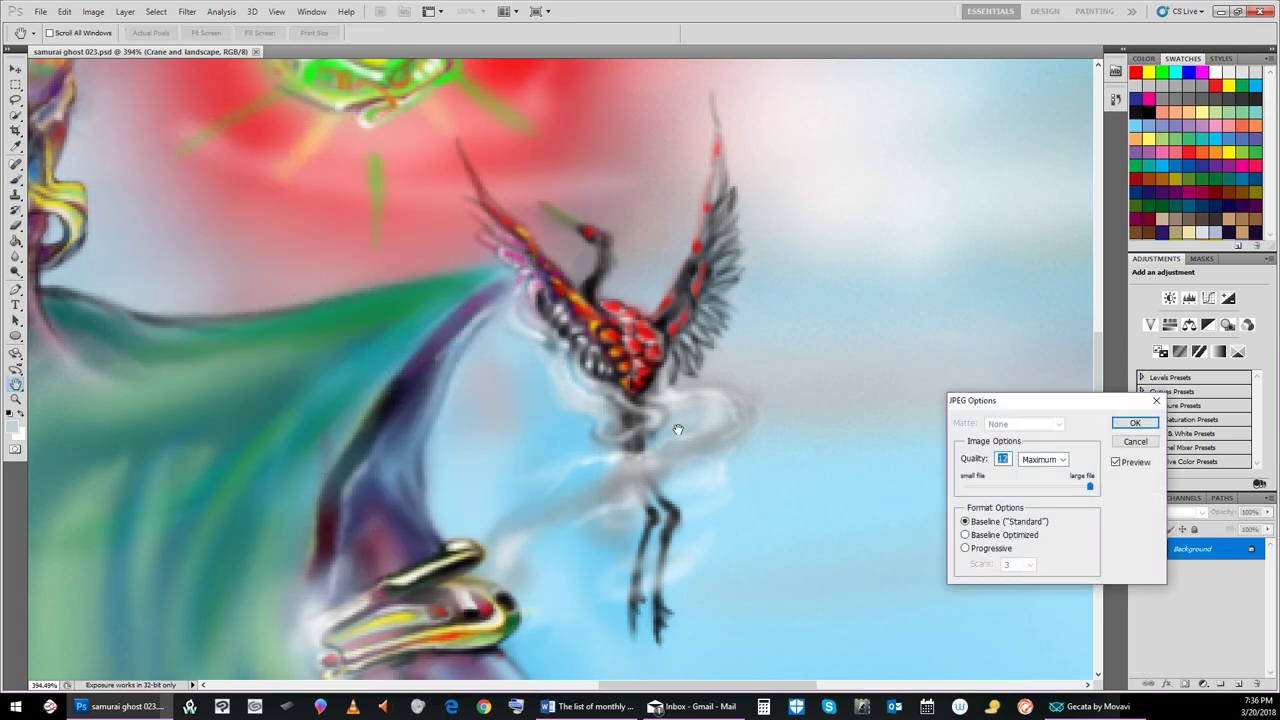
{"action": "left_click", "coordinate": [1135, 423]}
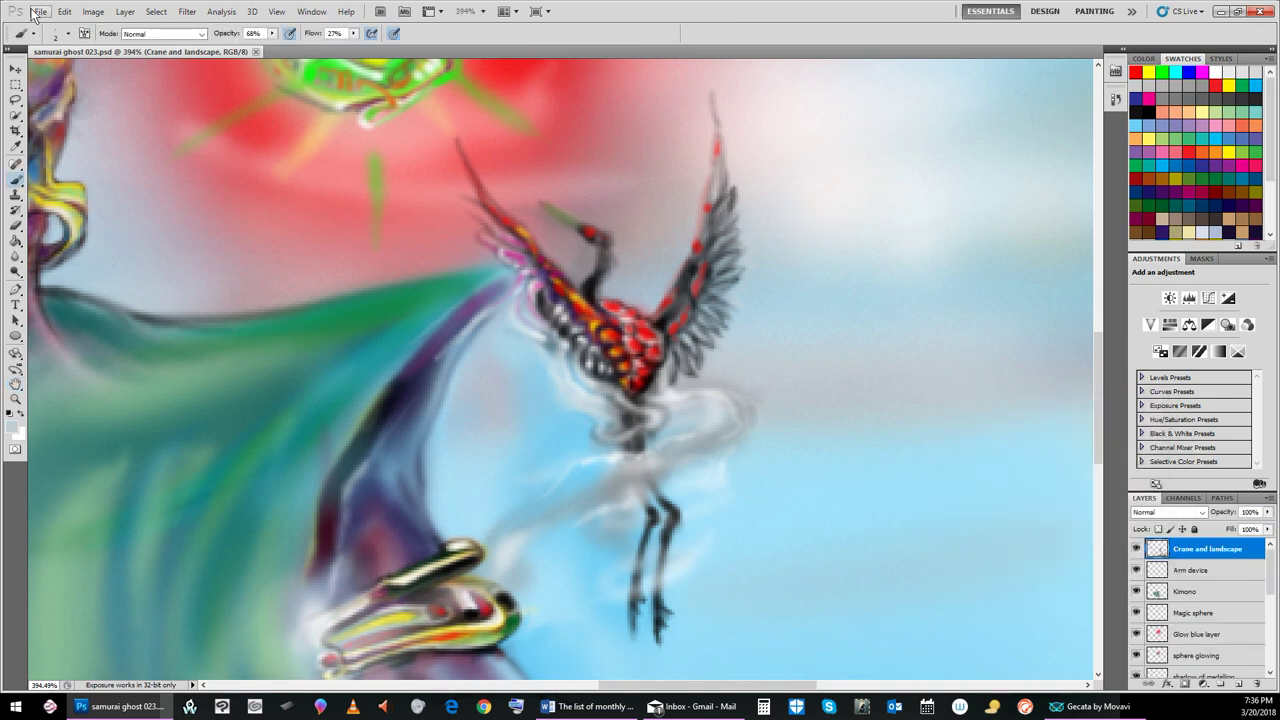
Fit the whole painting on screen to review the composition
{"action": "left_click", "coordinate": [275, 13]}
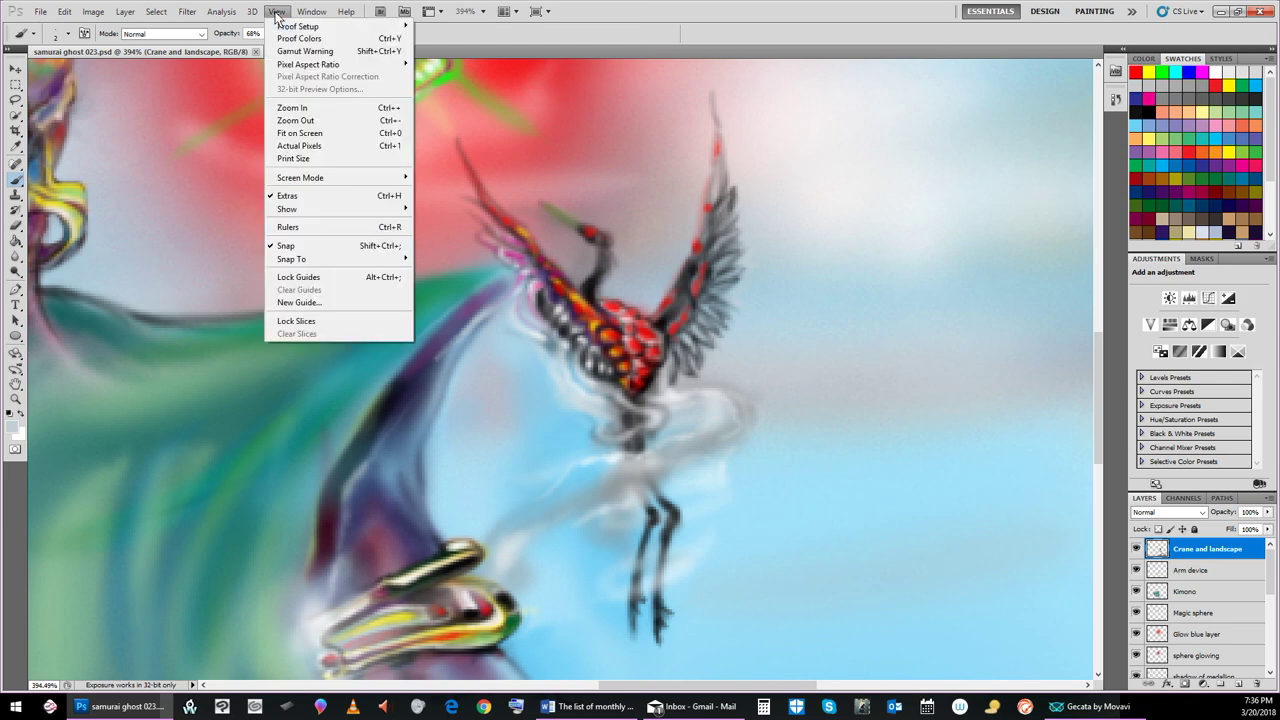
{"action": "left_click", "coordinate": [334, 133]}
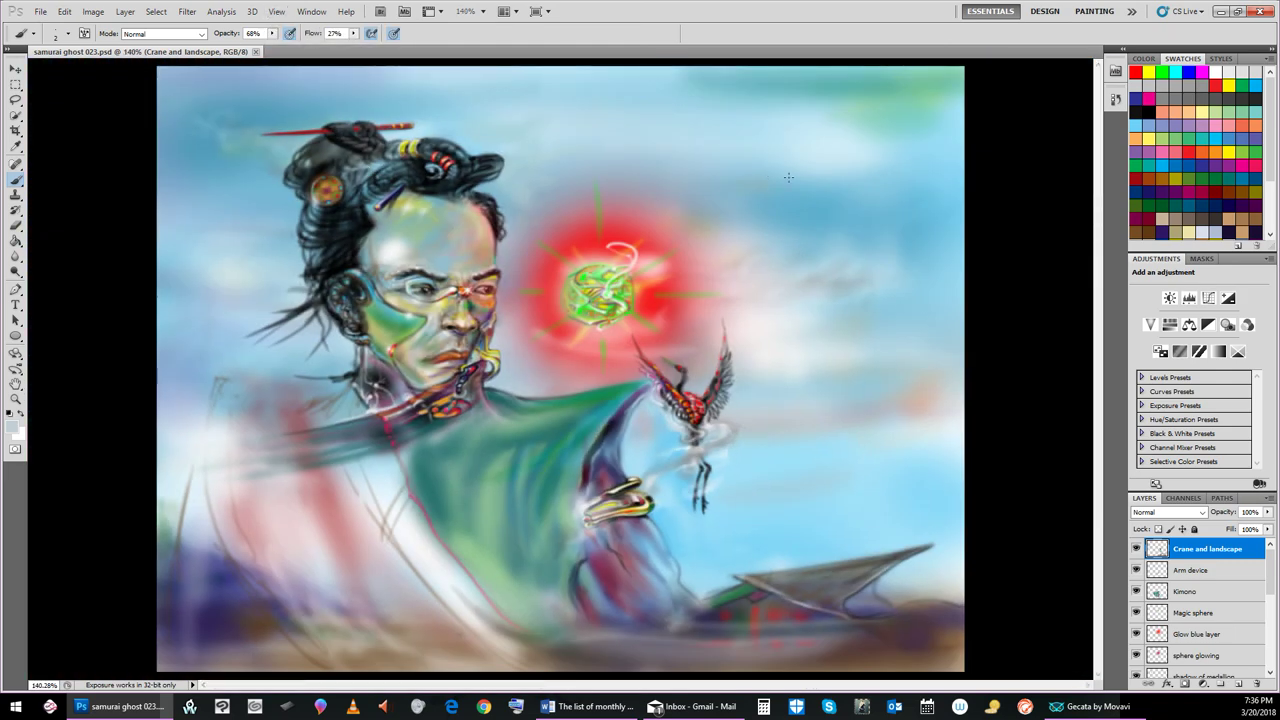